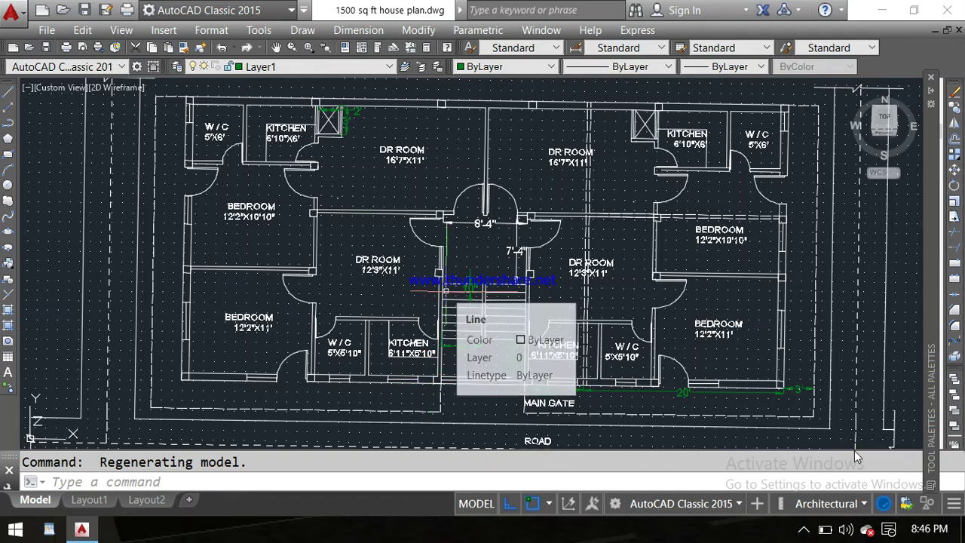
Zoom in and out around the staircase, recentring the two-unit floor plan.
scroll(468, 263, up, 2)
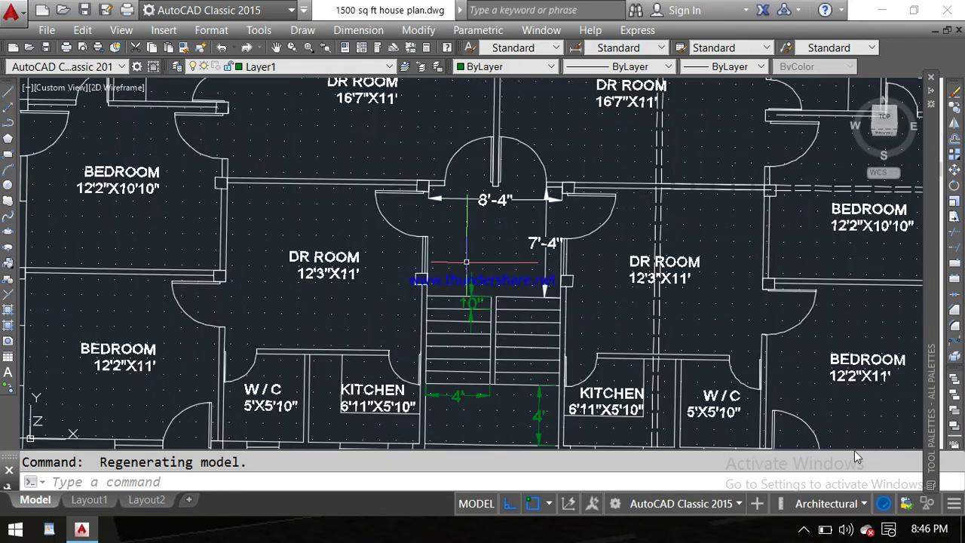
scroll(466, 262, down, 2)
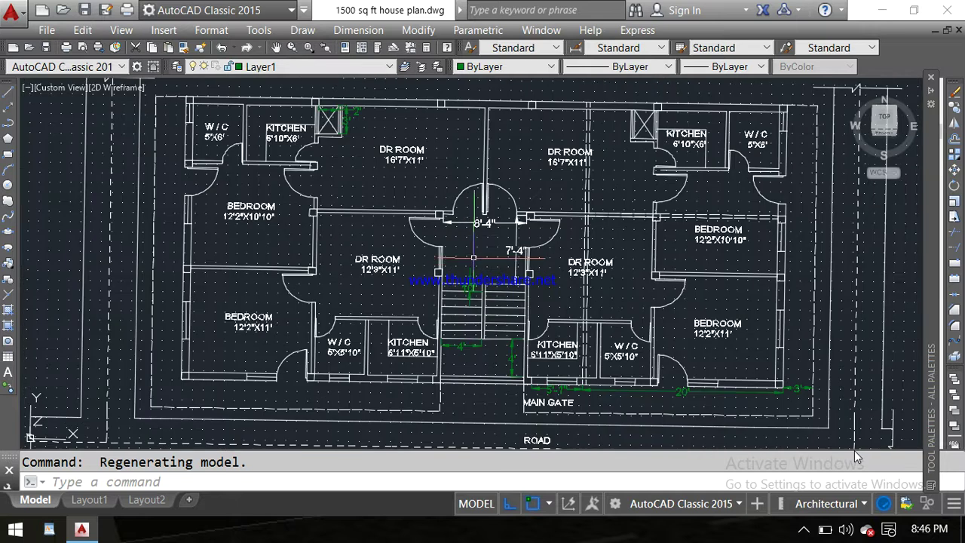
scroll(473, 259, down, 2)
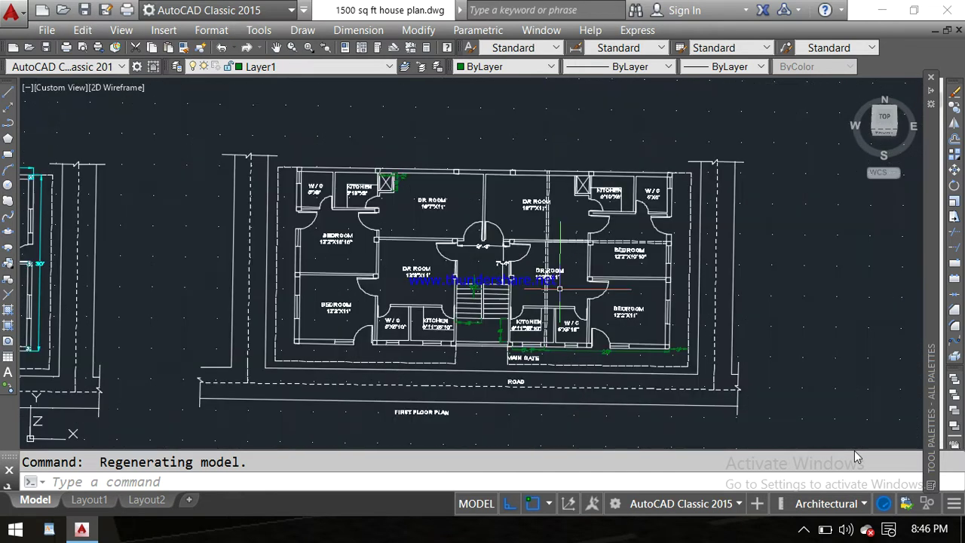
scroll(561, 283, up, 2)
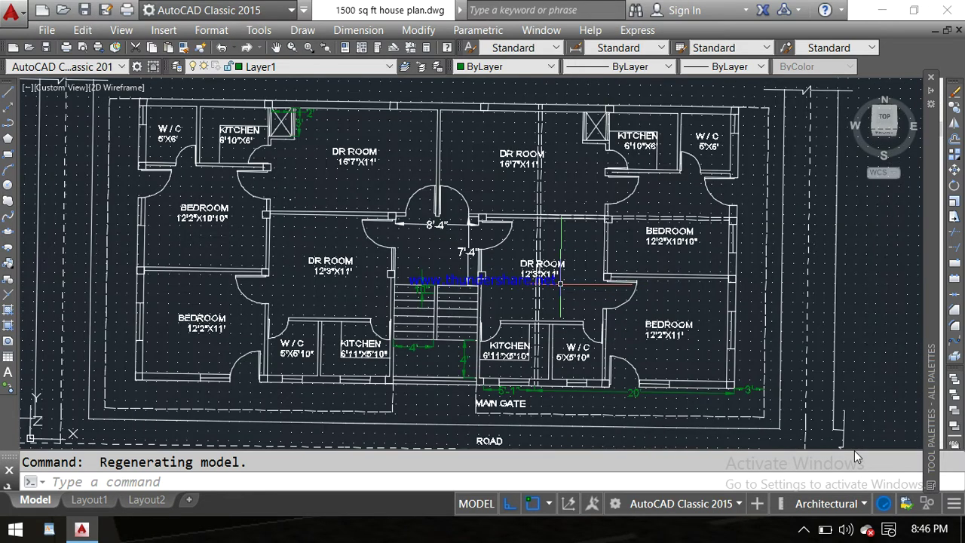
middle_drag(561, 284, 584, 279)
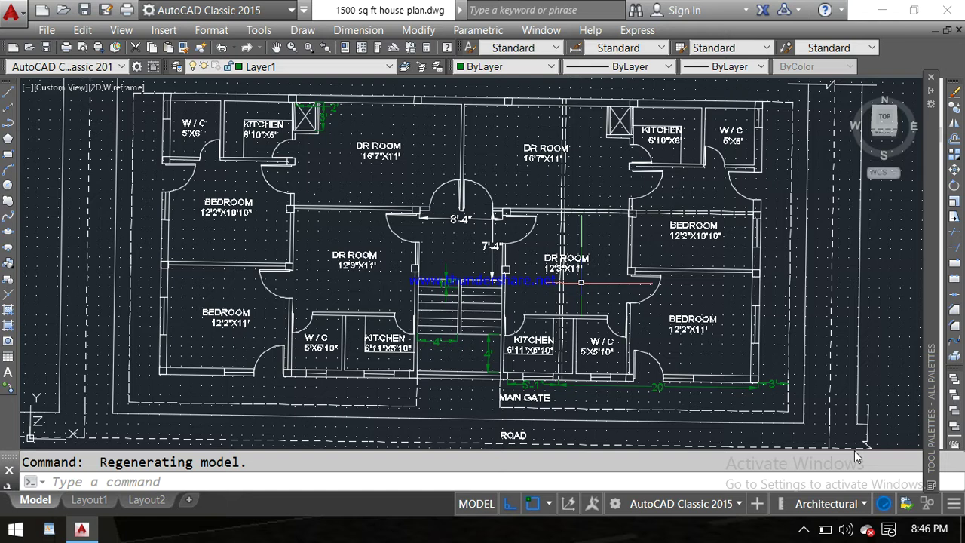
scroll(460, 264, down, 2)
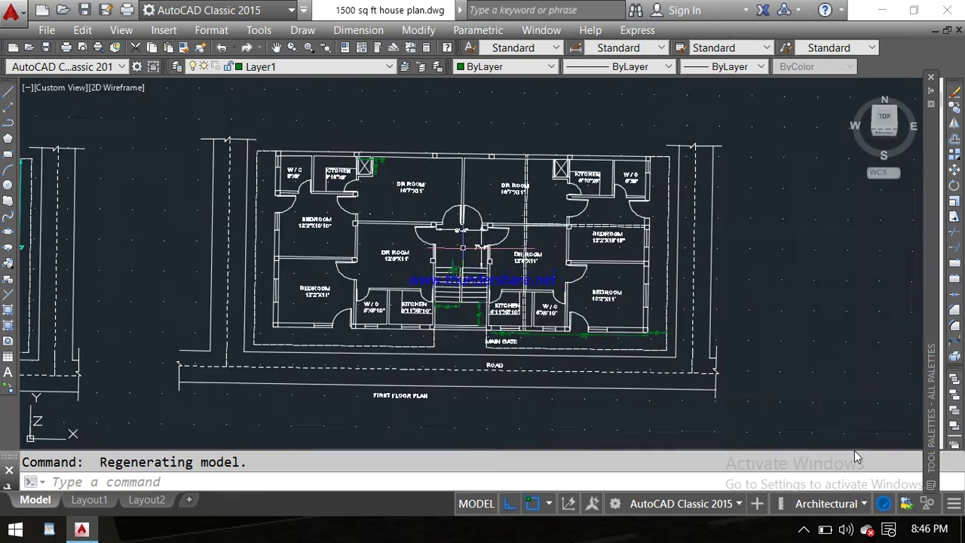
scroll(481, 240, up, 2)
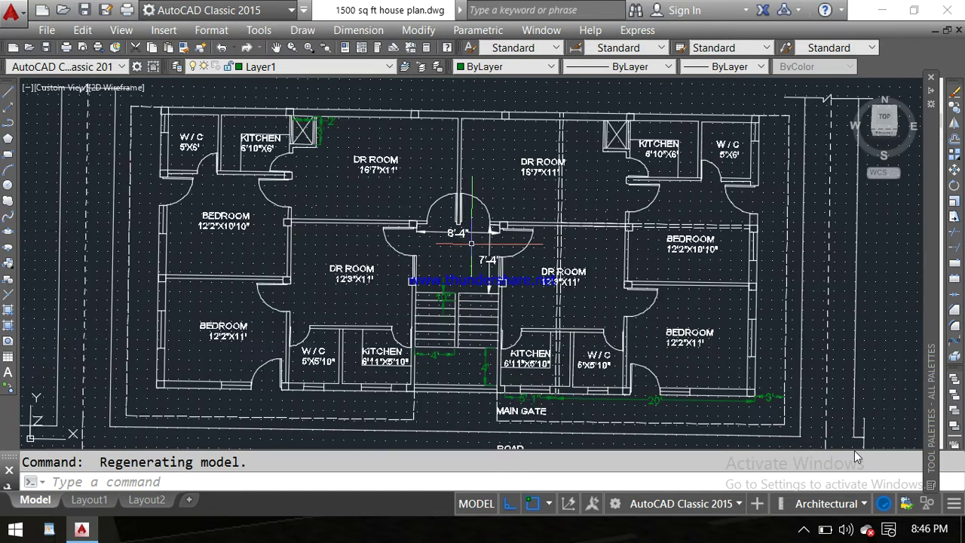
middle_drag(481, 240, 484, 245)
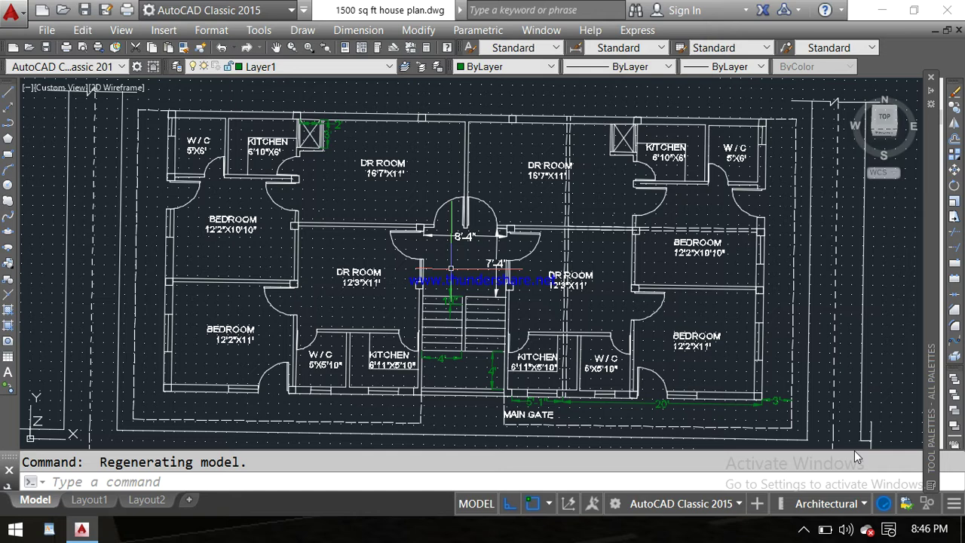
Zoom out until the neighbouring plan appears to the left of the first floor plan.
scroll(498, 268, down, 2)
scroll(520, 277, up, 2)
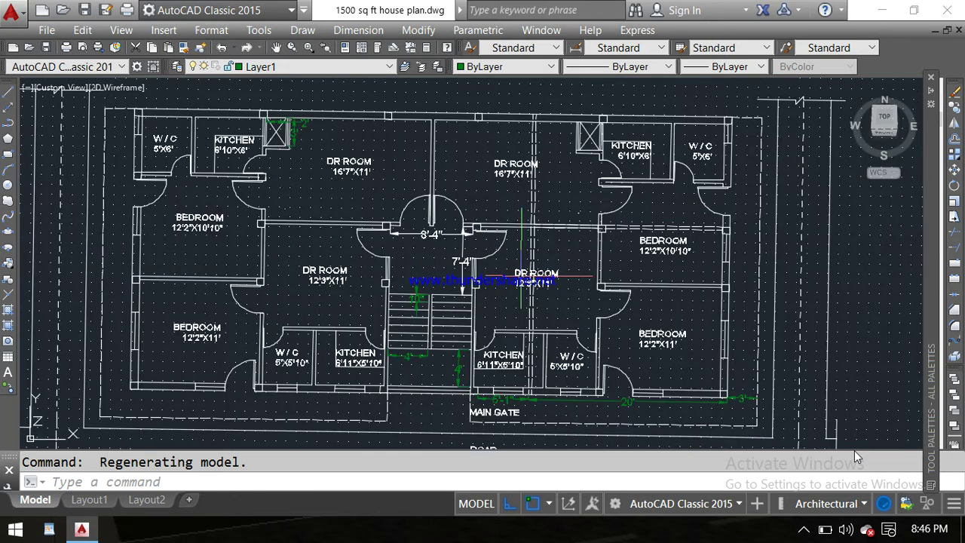
scroll(528, 273, down, 1)
scroll(573, 268, up, 1)
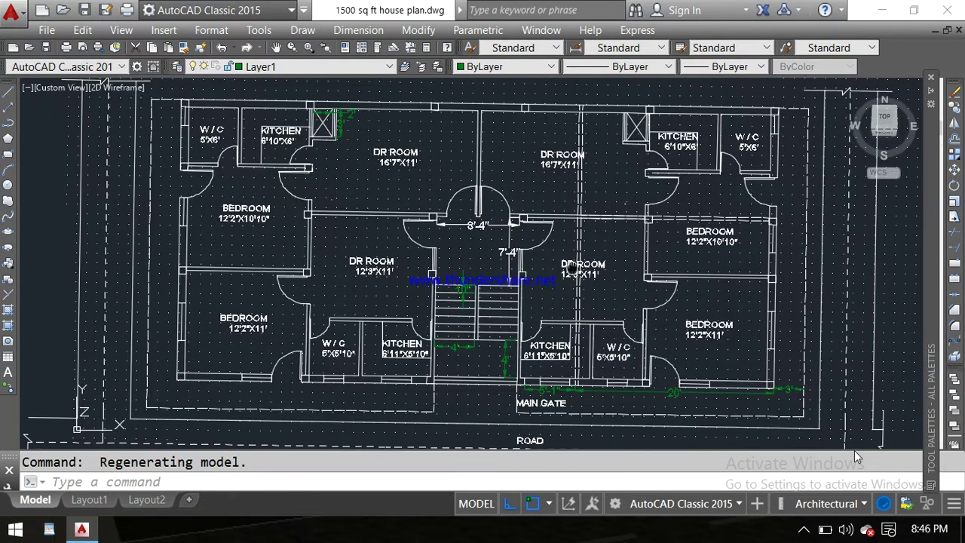
scroll(856, 452, down, 1)
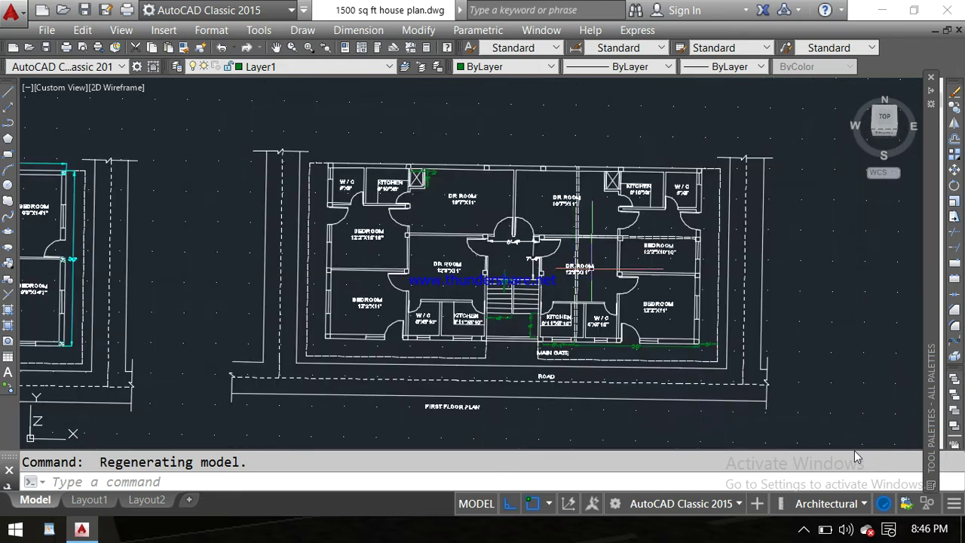
scroll(855, 451, down, 1)
scroll(855, 452, down, 1)
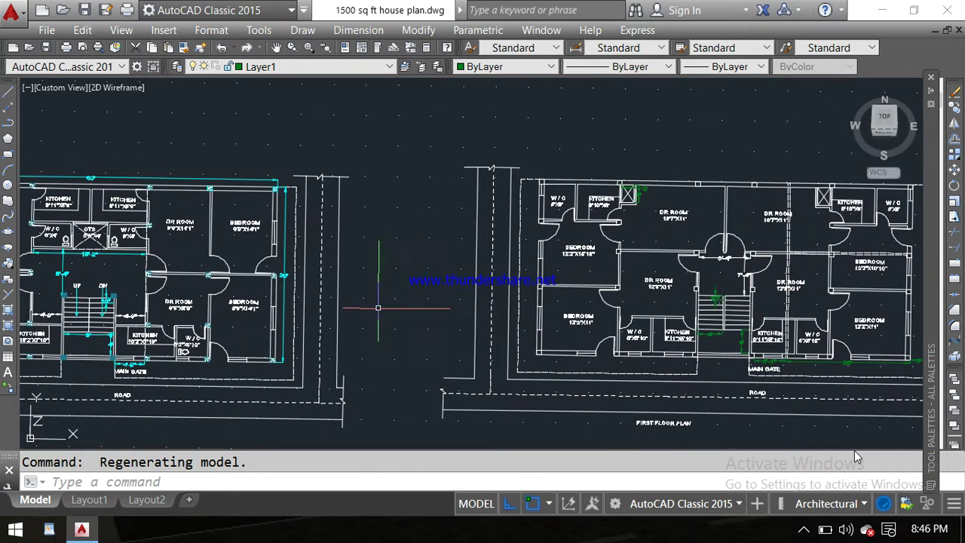
Pan left to the neighbouring 60' by 30' plan and zoom in to look it over.
middle_drag(79, 260, 305, 260)
scroll(306, 260, up, 1)
scroll(305, 260, up, 1)
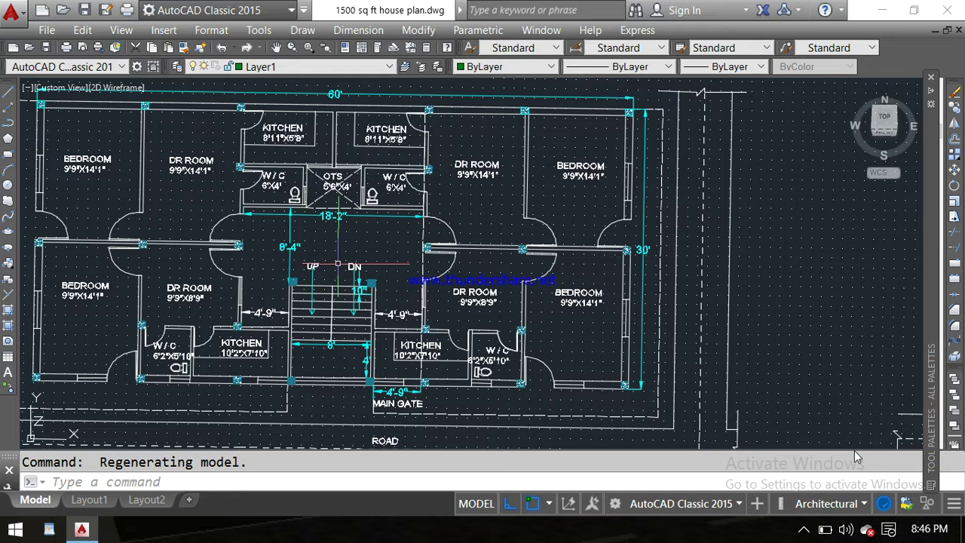
scroll(338, 266, down, 1)
scroll(384, 251, down, 1)
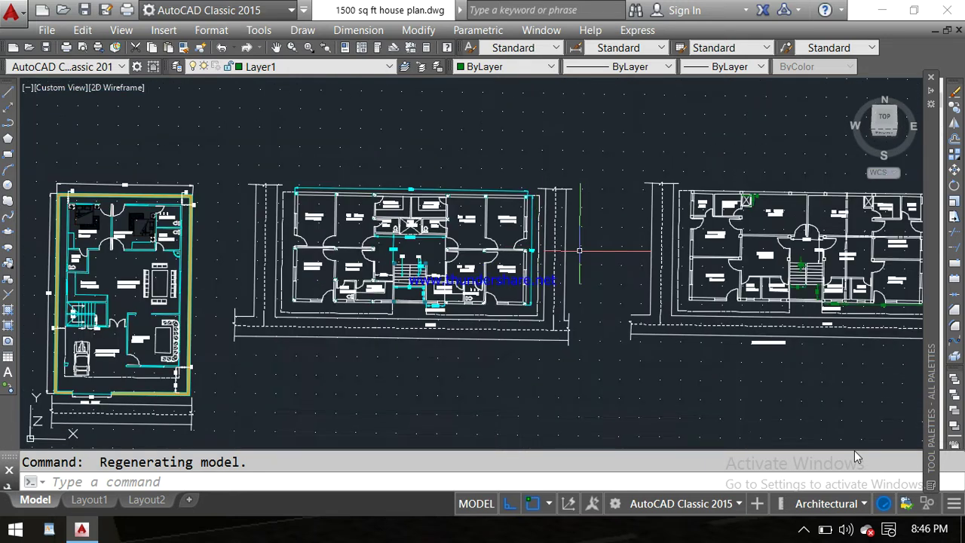
Pan back right and zoom in close on the two-unit first floor plan.
scroll(384, 251, up, 1)
middle_drag(453, 264, 401, 262)
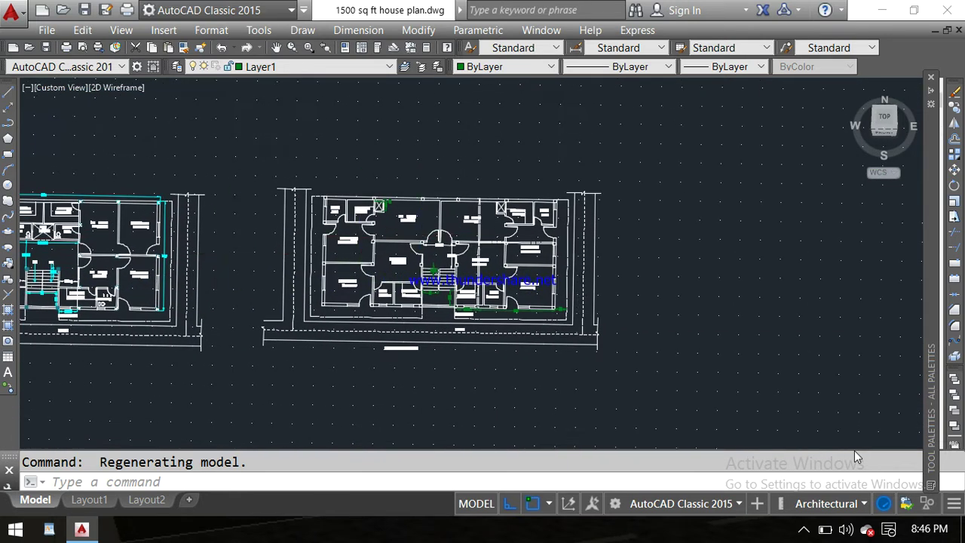
scroll(422, 237, up, 1)
scroll(421, 235, up, 1)
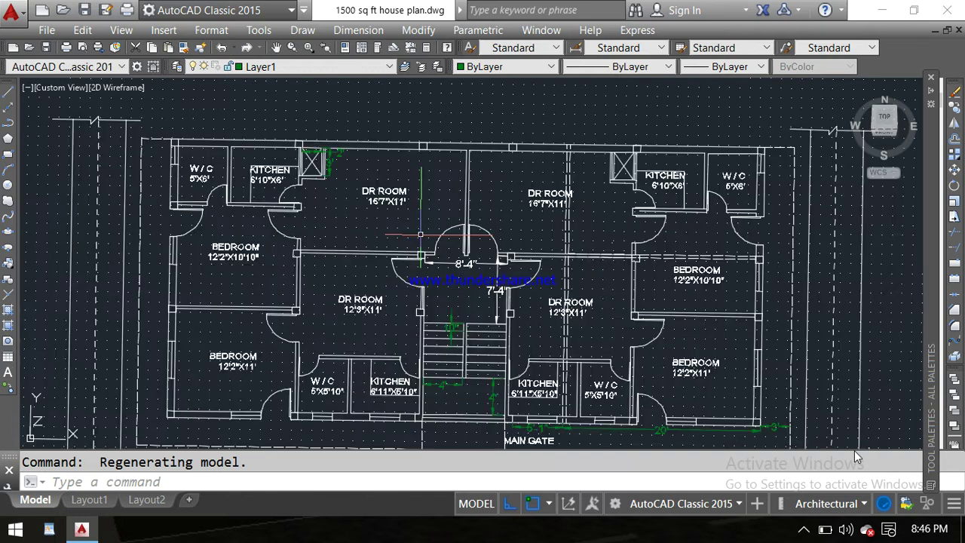
Pan up to show the main gate, the road and the FIRST FLOOR PLAN label.
middle_drag(428, 258, 434, 219)
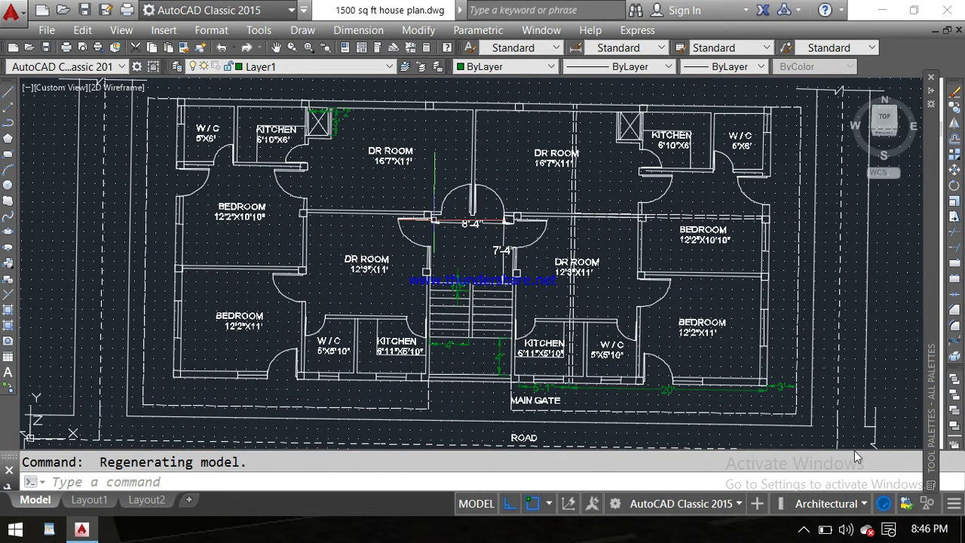
scroll(439, 212, down, 1)
scroll(456, 211, up, 1)
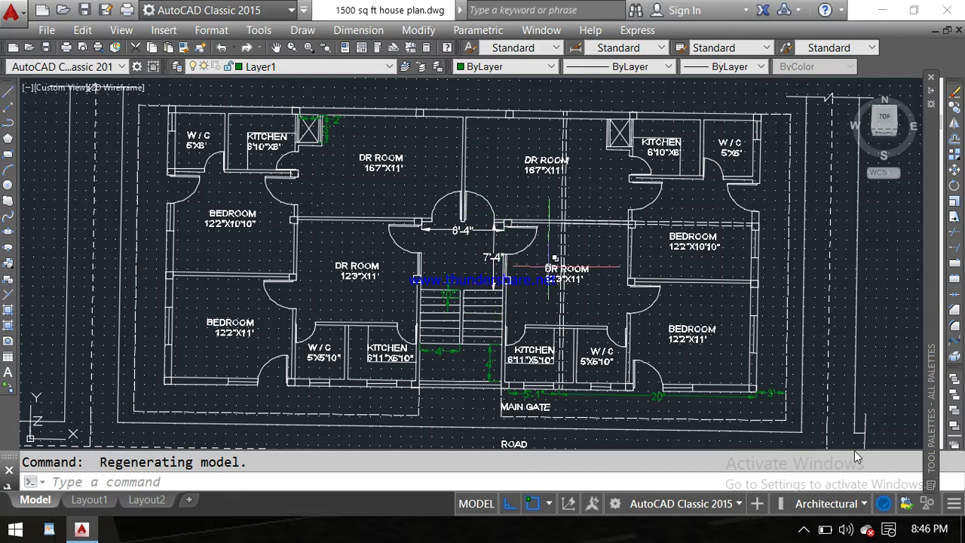
middle_drag(476, 422, 449, 354)
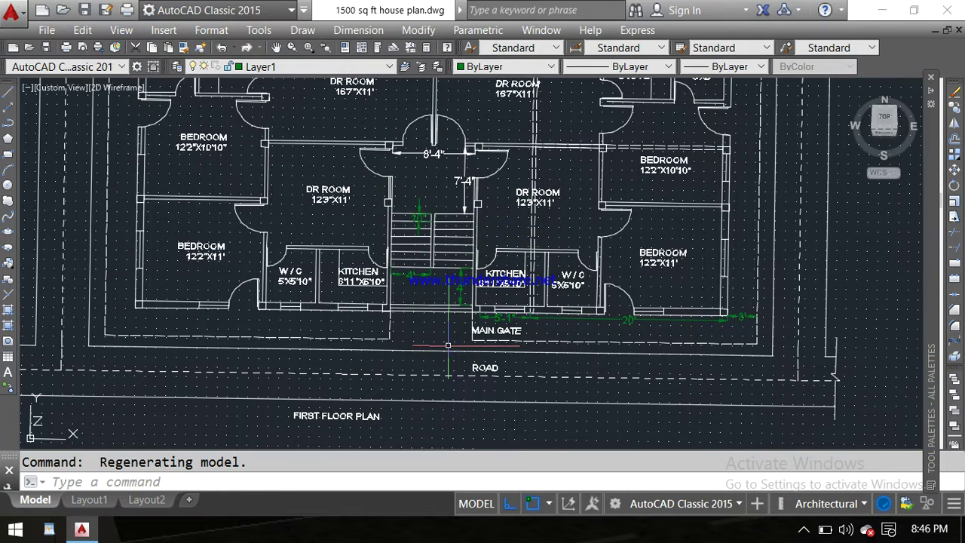
scroll(449, 355, down, 2)
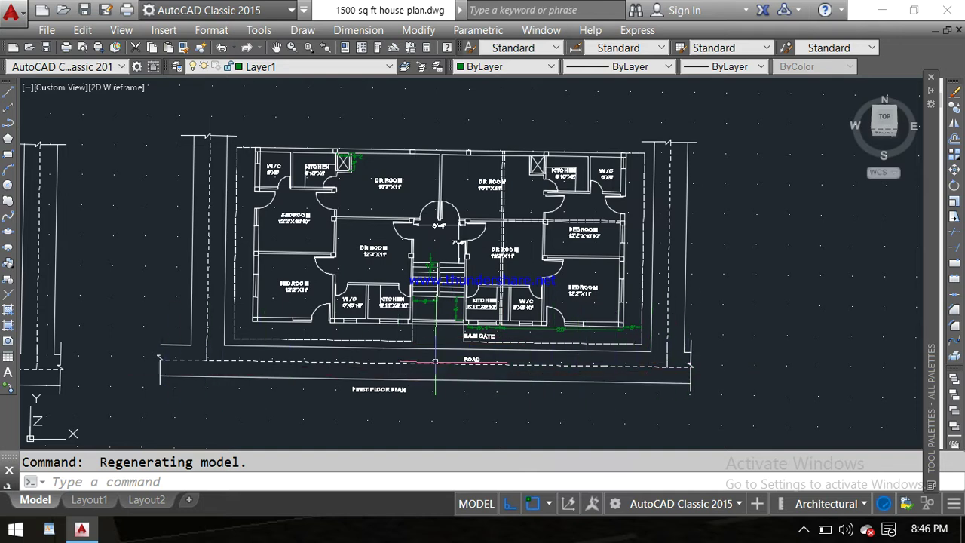
scroll(442, 372, up, 2)
scroll(442, 371, down, 2)
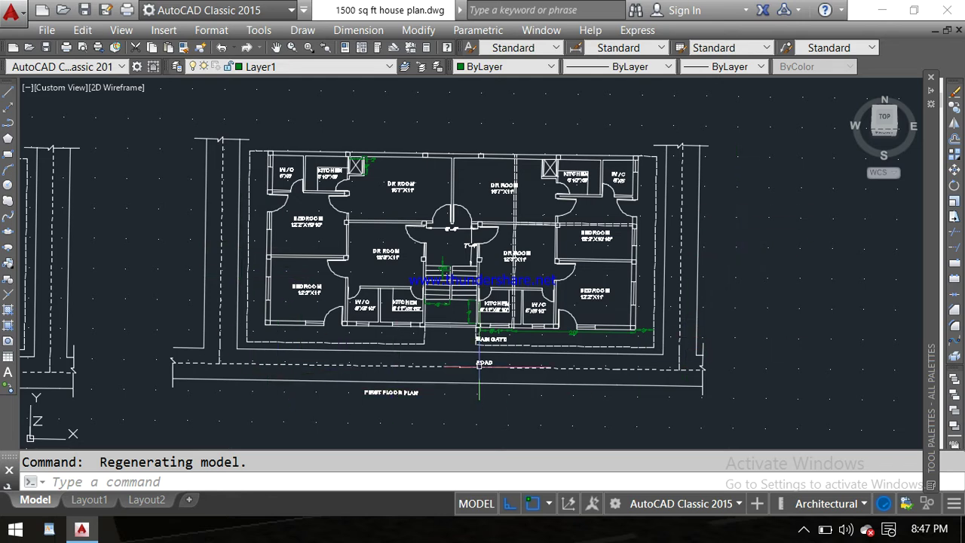
scroll(480, 359, up, 2)
Centre the staircase with the upper rooms, then zoom in on the stair and main gate.
mouse_move(491, 341)
middle_down()
mouse_move(491, 389)
mouse_move(464, 423)
middle_up()
scroll(491, 389, up, 2)
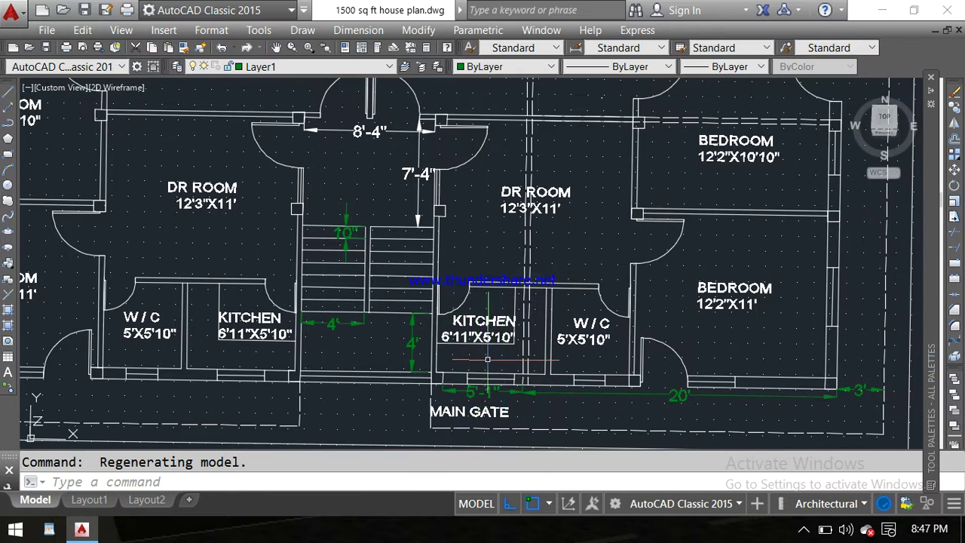
scroll(473, 260, down, 2)
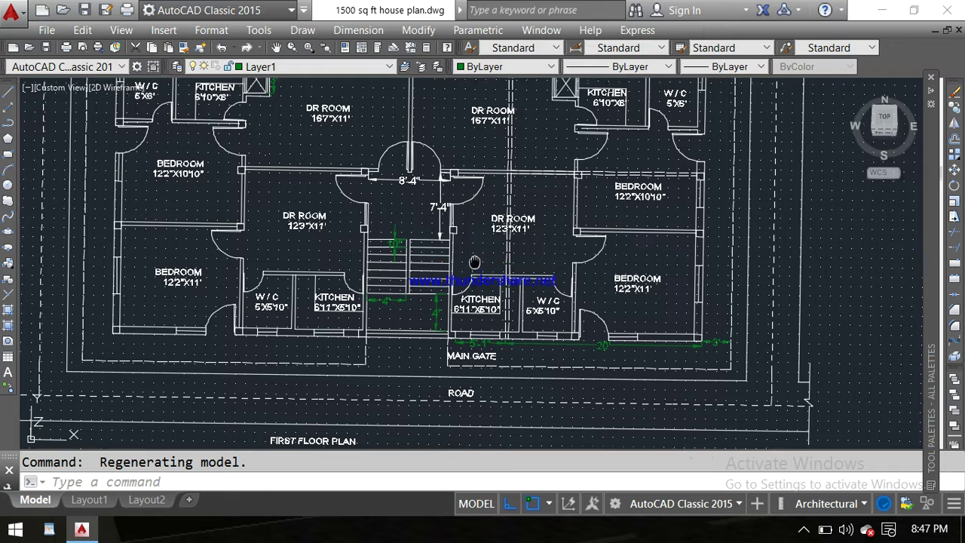
middle_drag(473, 260, 480, 327)
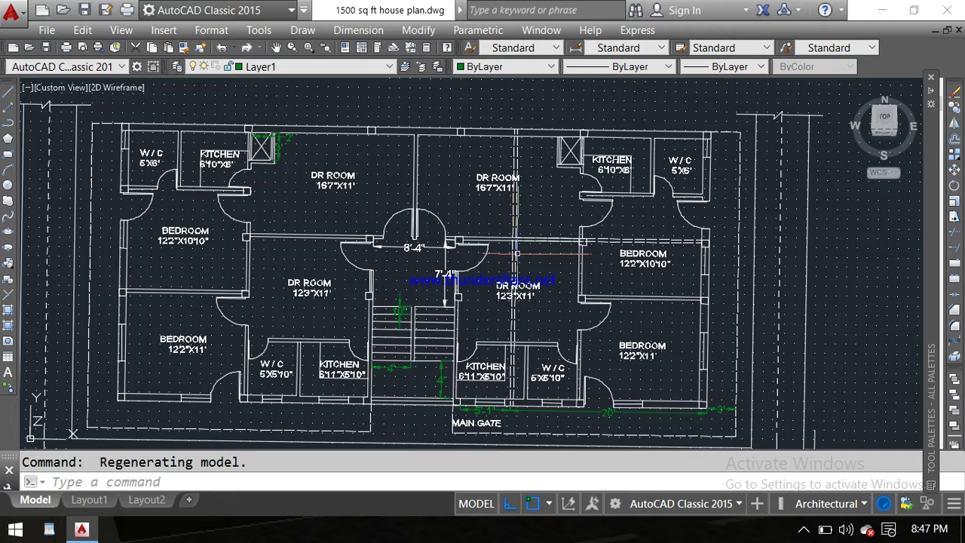
scroll(373, 276, up, 2)
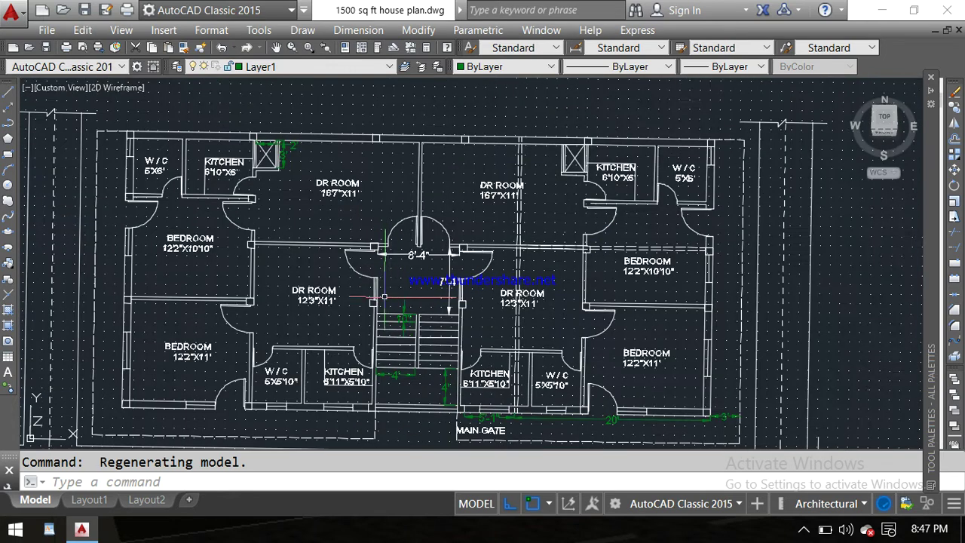
scroll(381, 287, down, 2)
middle_drag(413, 305, 412, 253)
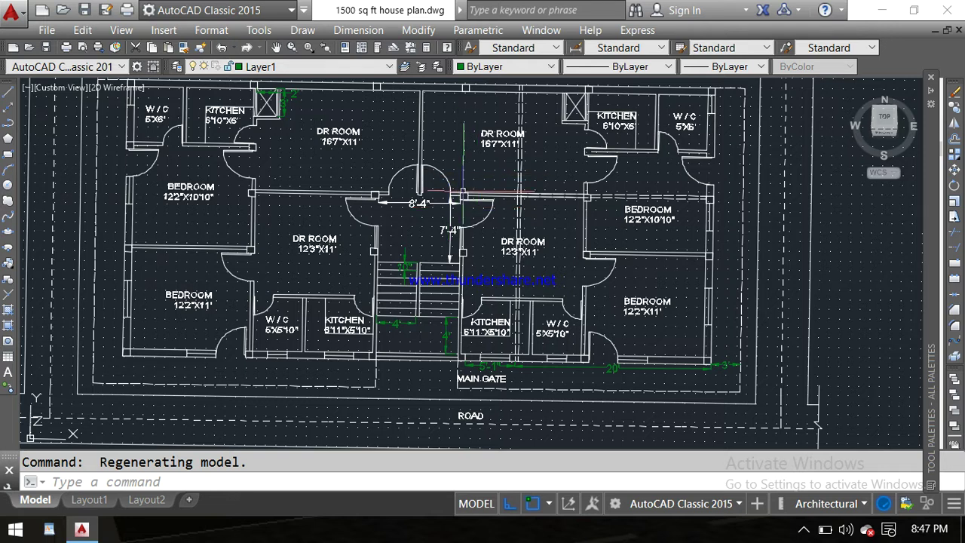
scroll(483, 352, up, 2)
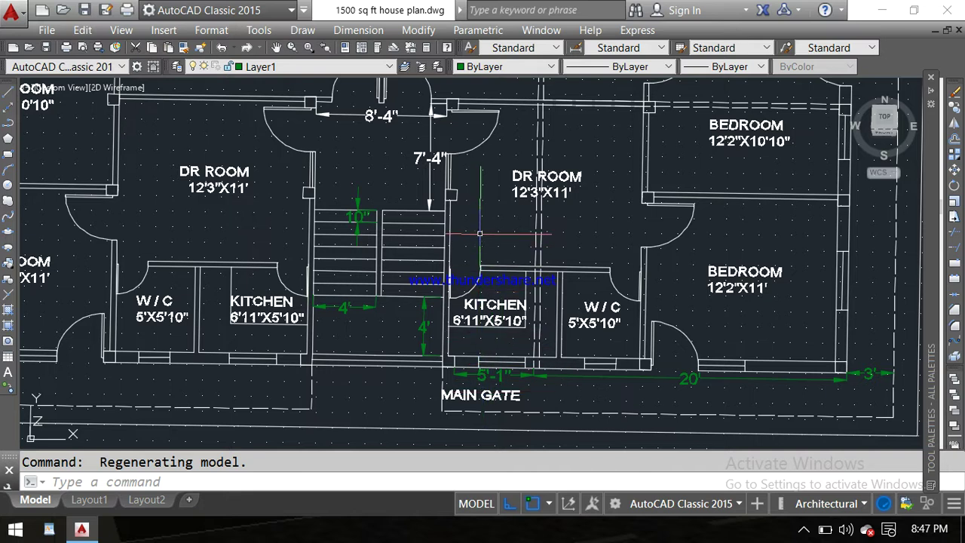
View the full plan centred, then zoom in on the left 12'3"X11' DR ROOM by the 8'-4" by 7'-4" landing.
scroll(480, 229, down, 2)
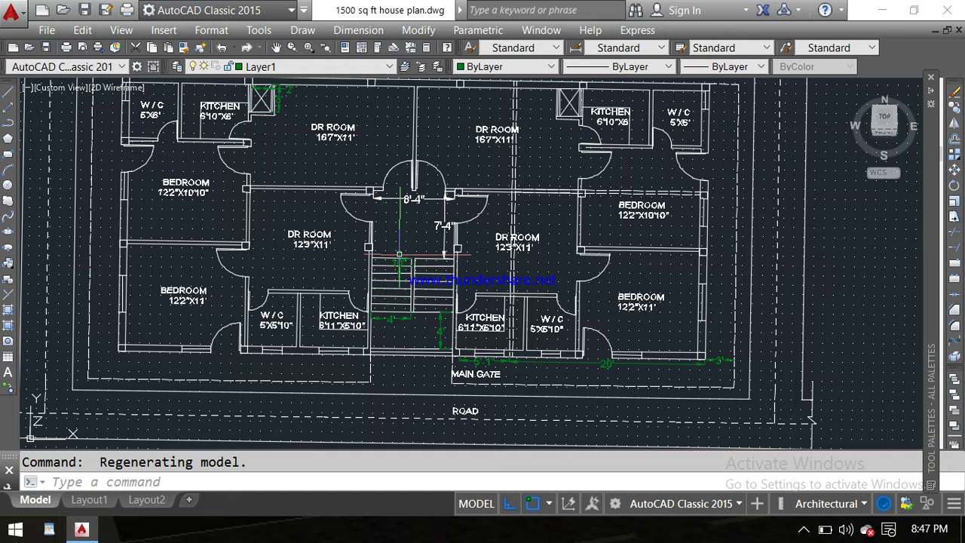
scroll(400, 255, up, 2)
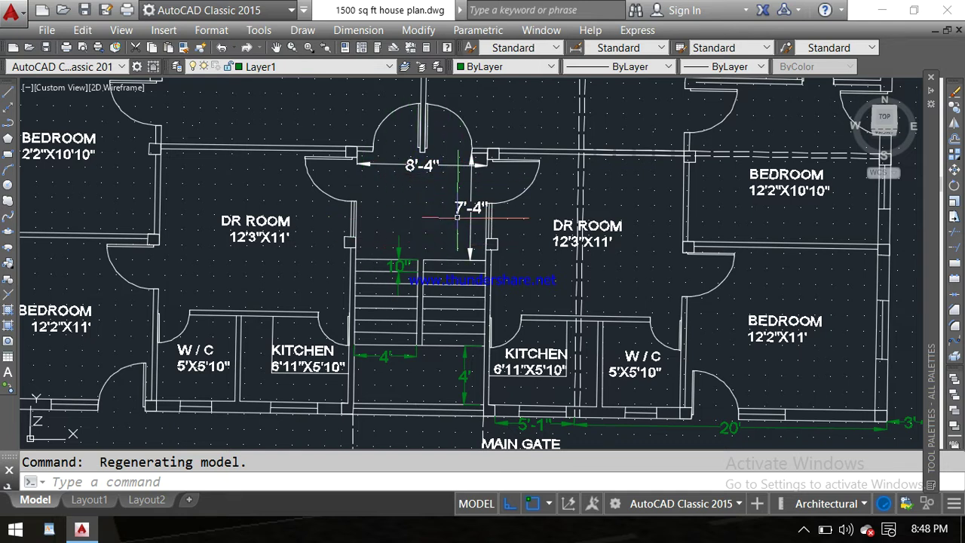
scroll(456, 216, down, 2)
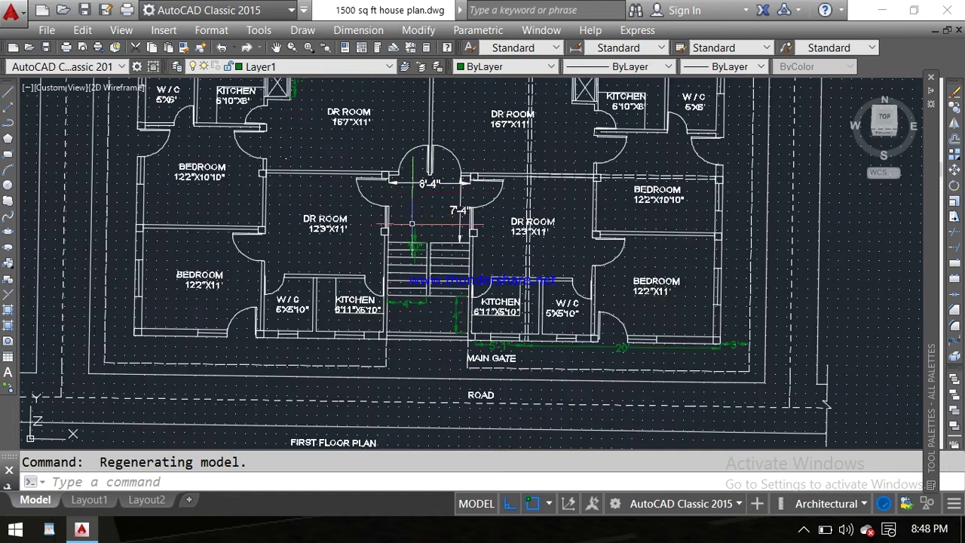
middle_drag(436, 211, 507, 248)
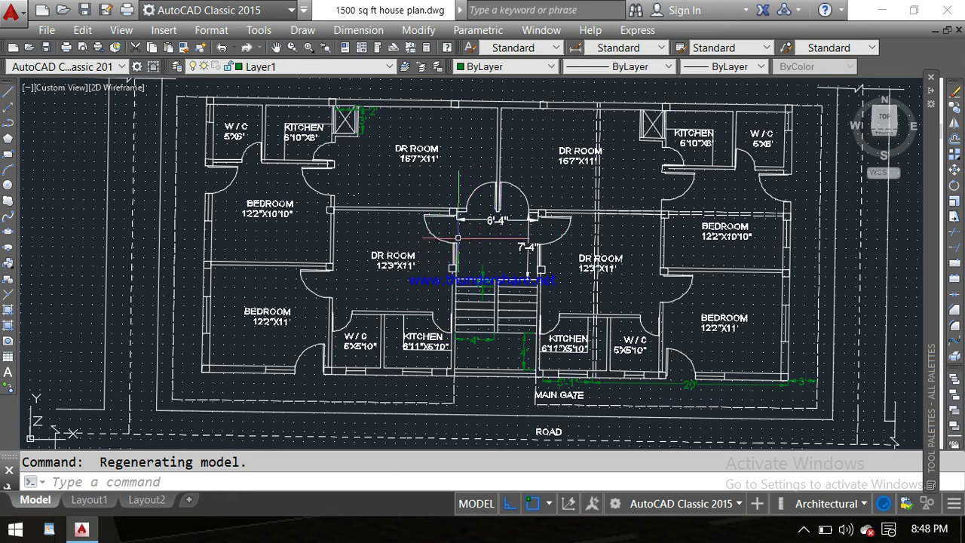
scroll(416, 255, up, 2)
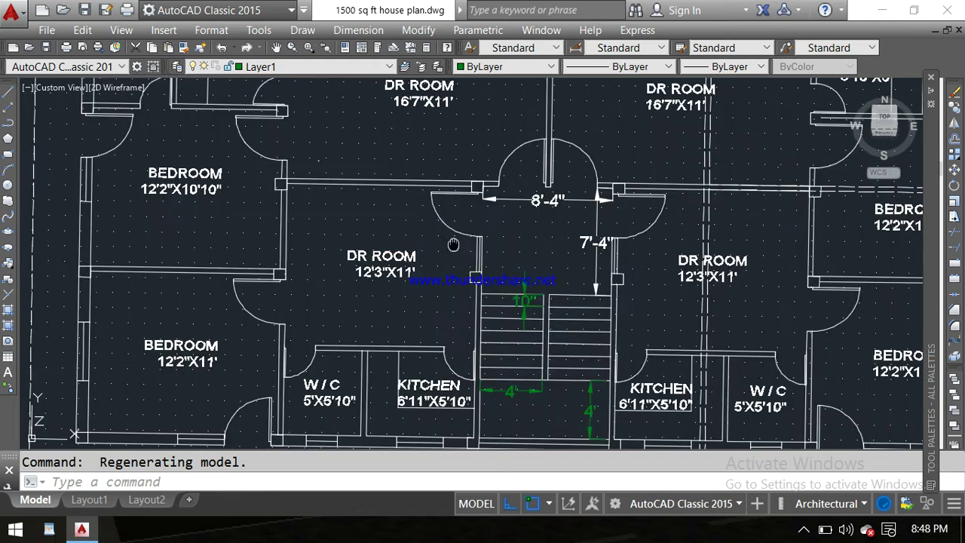
Centre the left DR ROOM, then bring its W/C and kitchen into view.
middle_drag(415, 254, 439, 205)
scroll(428, 201, up, 2)
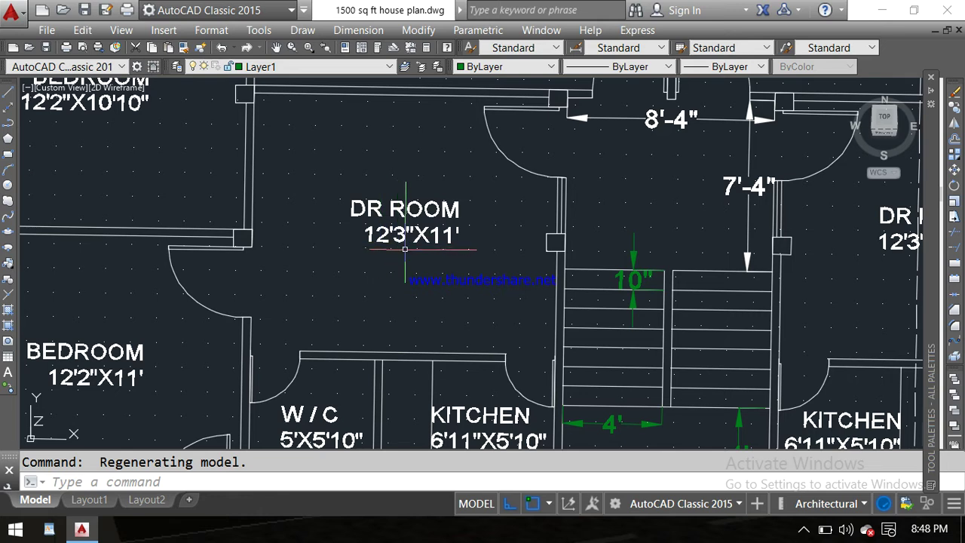
scroll(405, 249, down, 2)
middle_drag(426, 275, 426, 237)
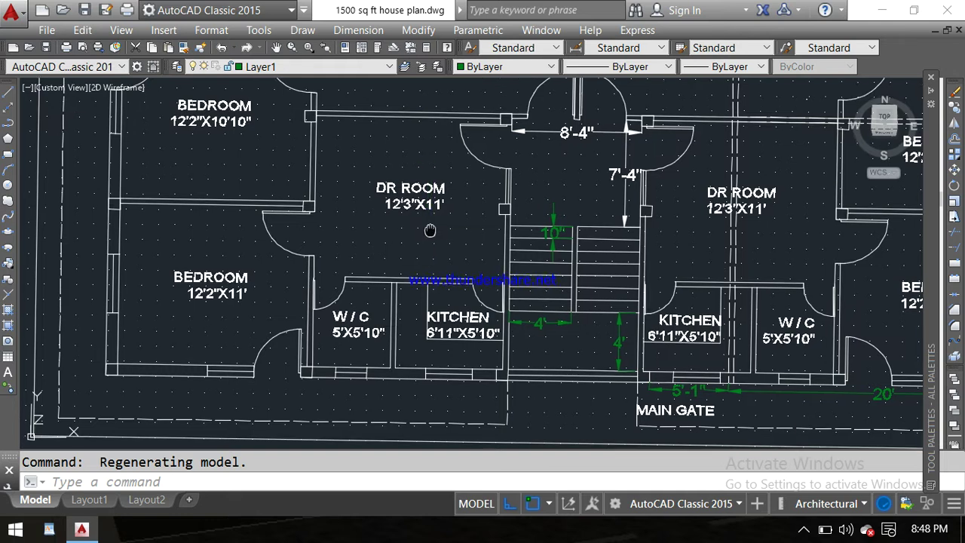
middle_drag(427, 227, 428, 218)
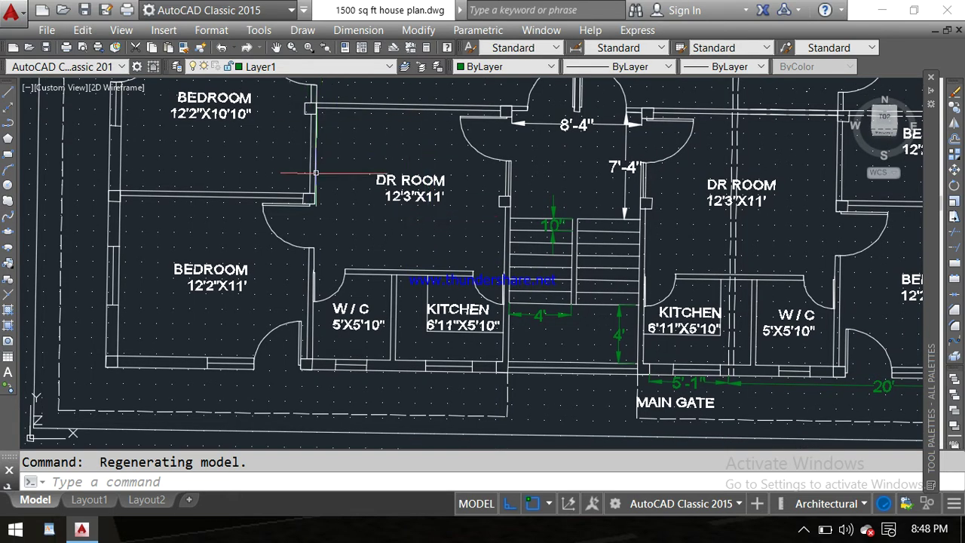
Zoom in on the 6'11"X5'10" kitchen and stair landing, then show the outer wall and main gate.
middle_drag(401, 174, 399, 194)
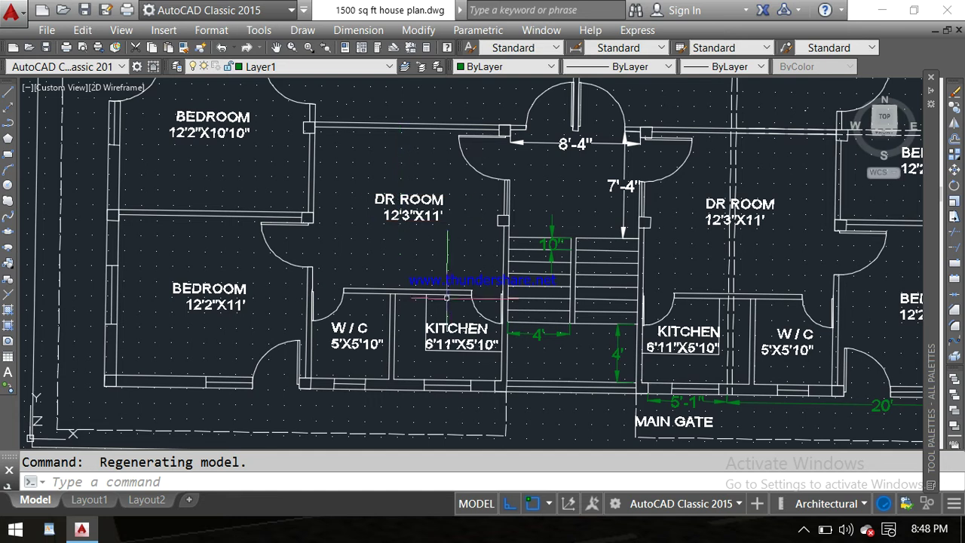
middle_drag(447, 290, 445, 269)
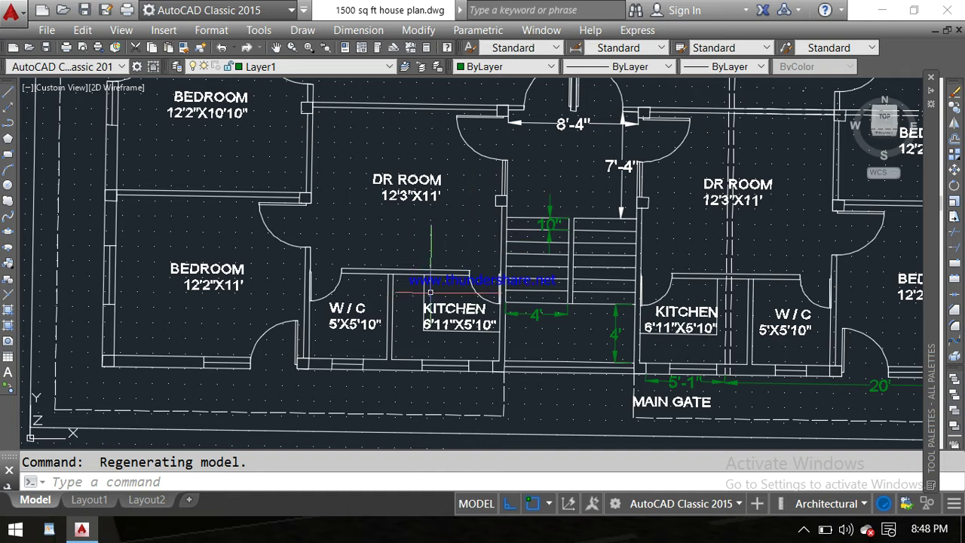
scroll(475, 286, up, 2)
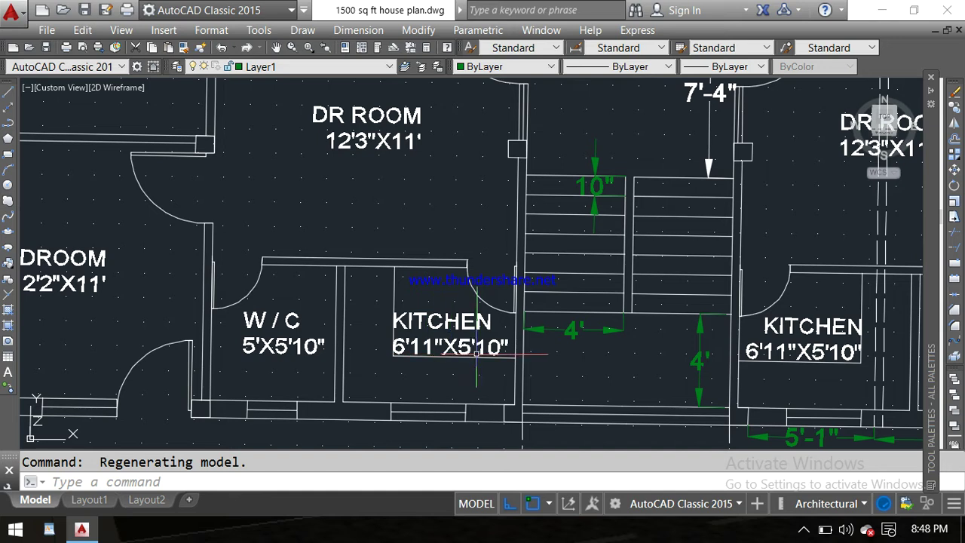
middle_drag(422, 358, 430, 334)
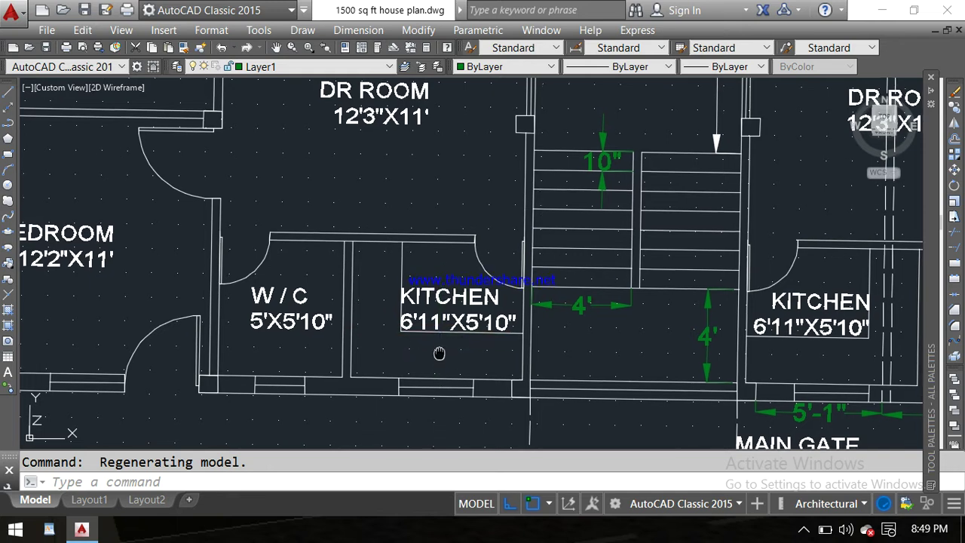
middle_drag(443, 331, 441, 309)
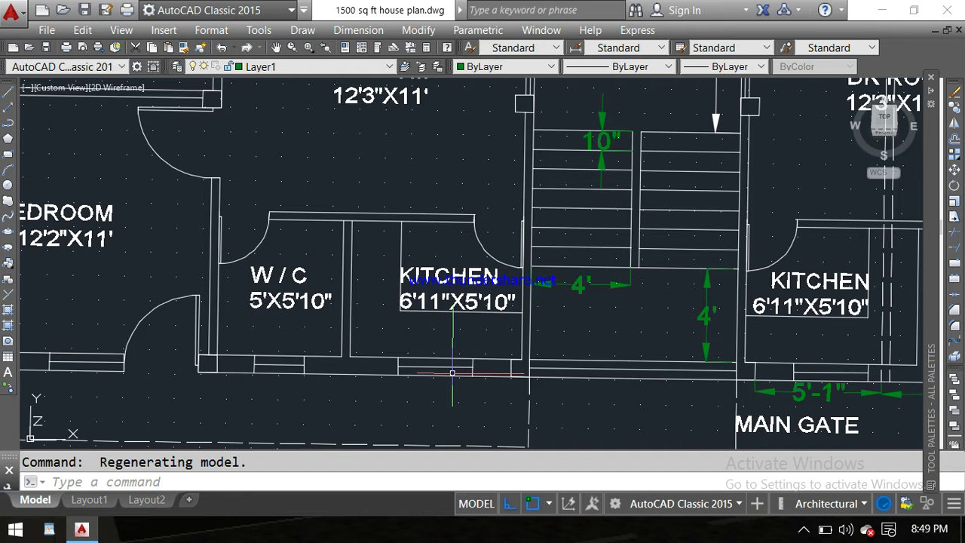
scroll(466, 370, down, 2)
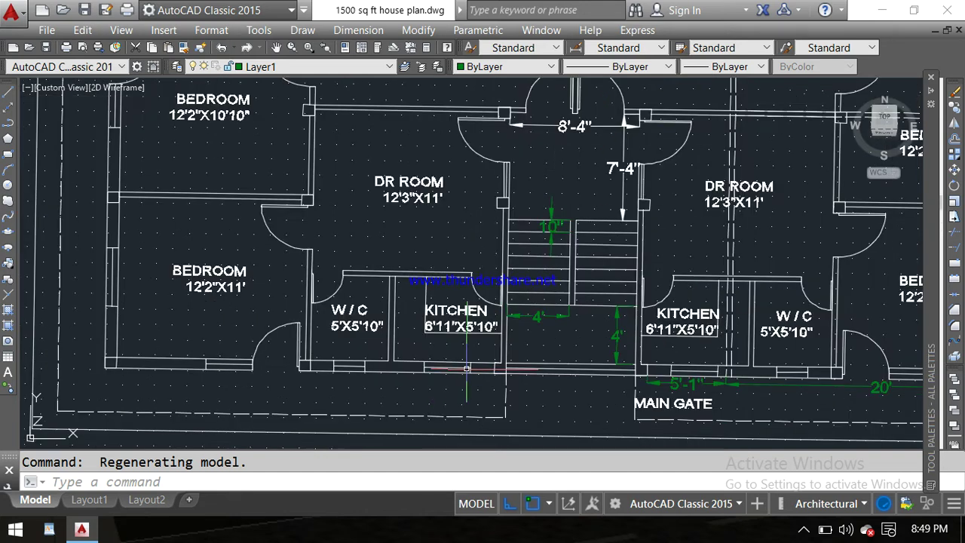
middle_drag(486, 331, 420, 330)
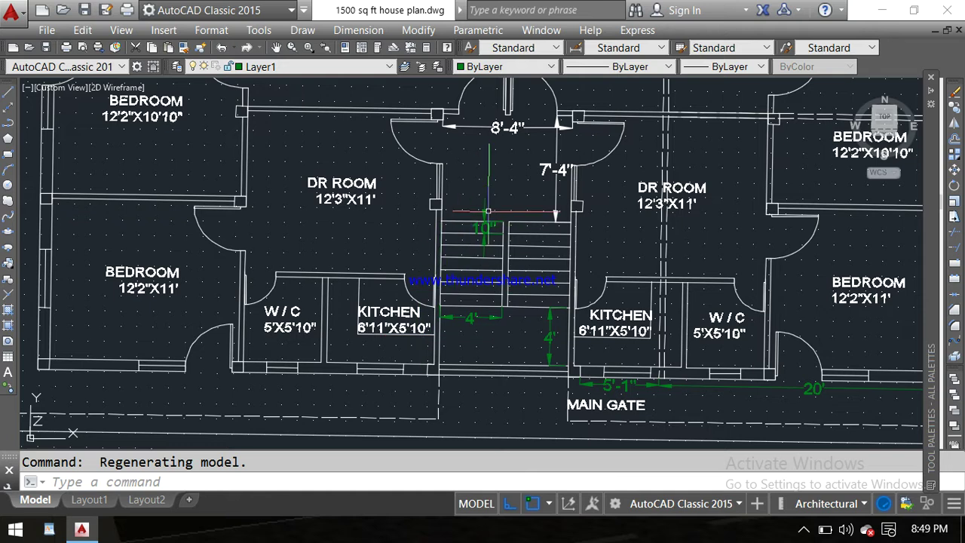
scroll(456, 373, up, 1)
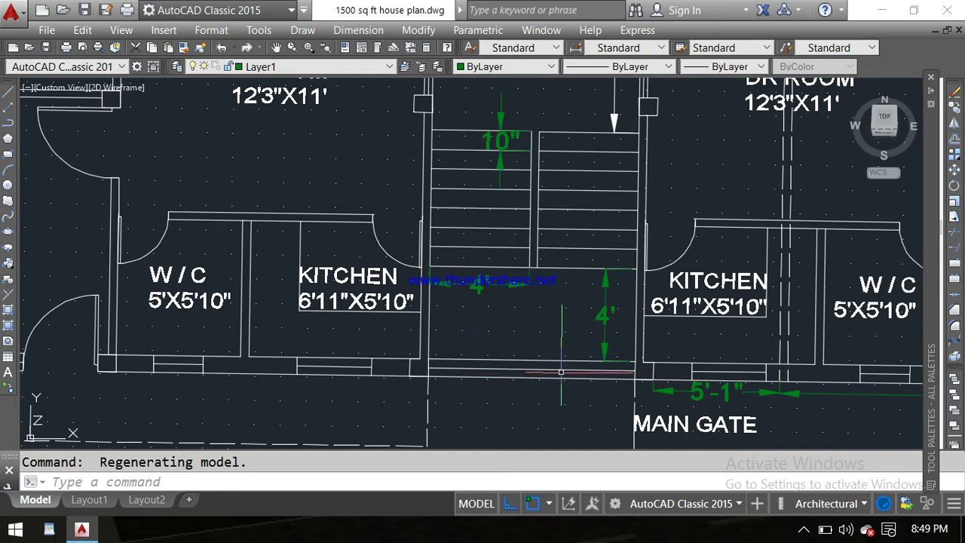
scroll(506, 373, down, 1)
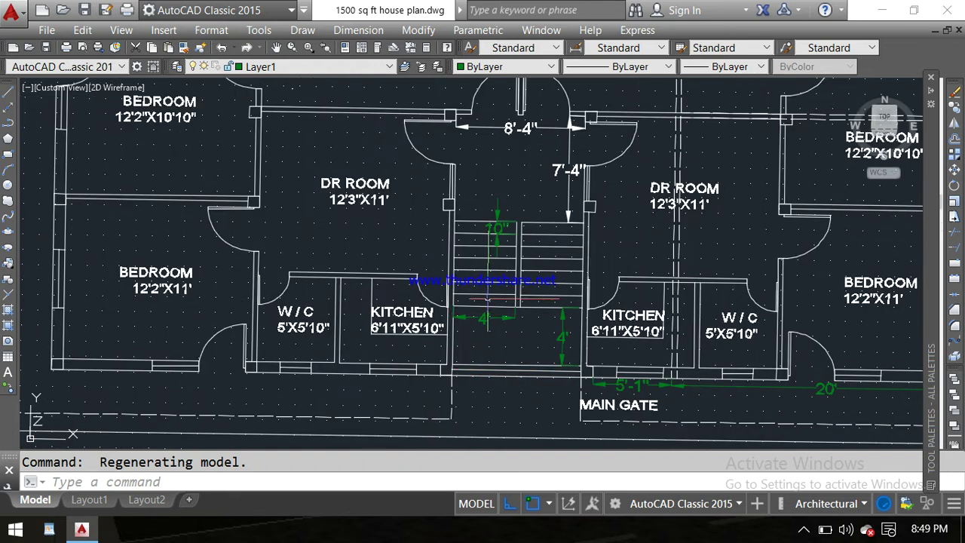
middle_drag(445, 178, 447, 237)
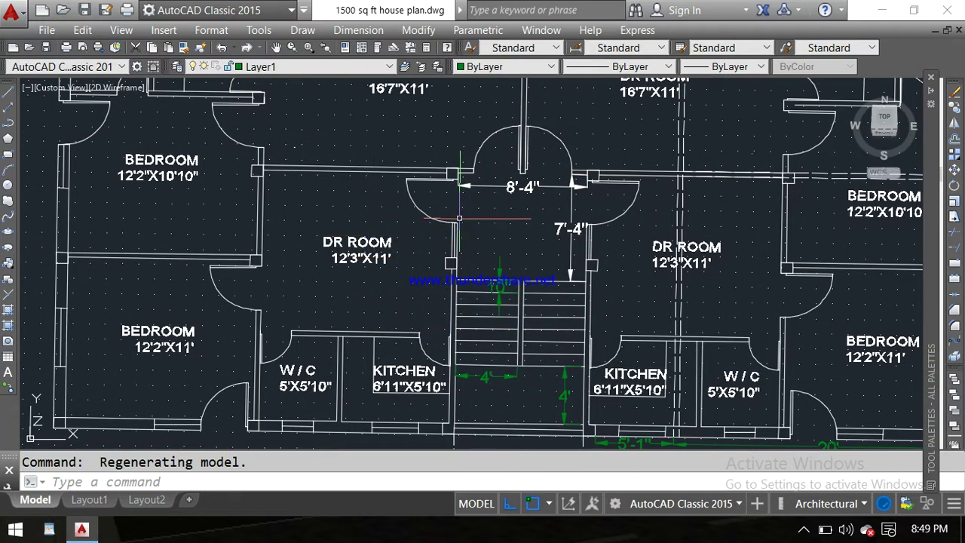
scroll(459, 218, up, 2)
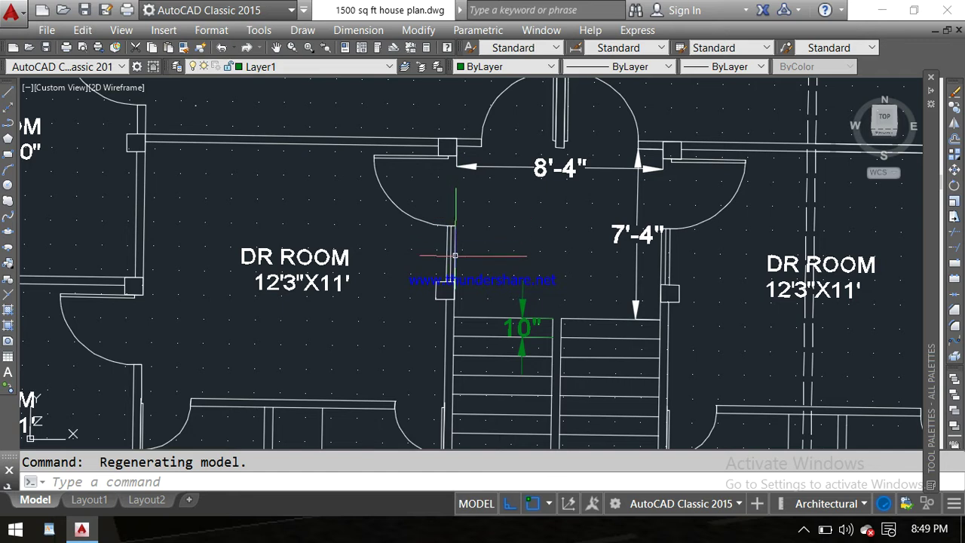
scroll(455, 255, down, 2)
middle_drag(356, 335, 392, 292)
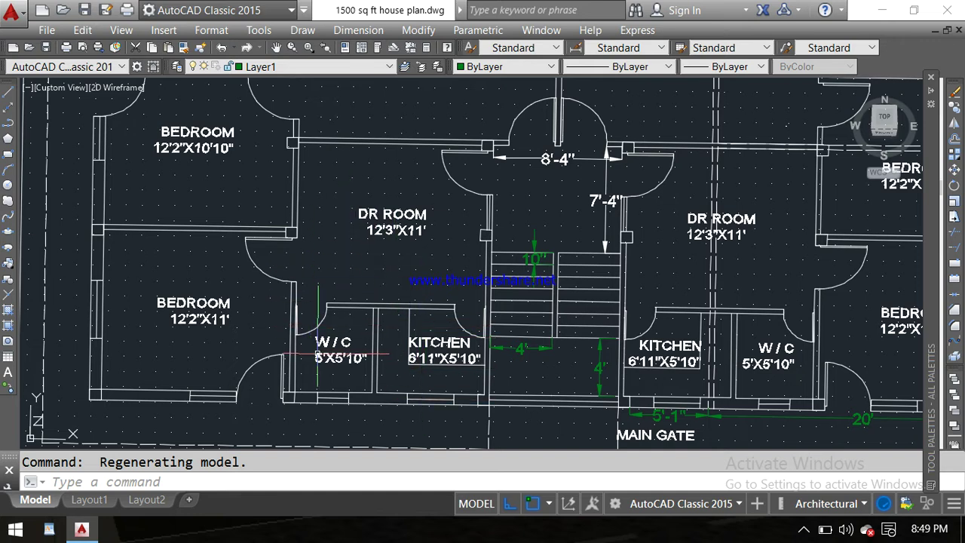
scroll(317, 352, up, 2)
scroll(317, 354, down, 2)
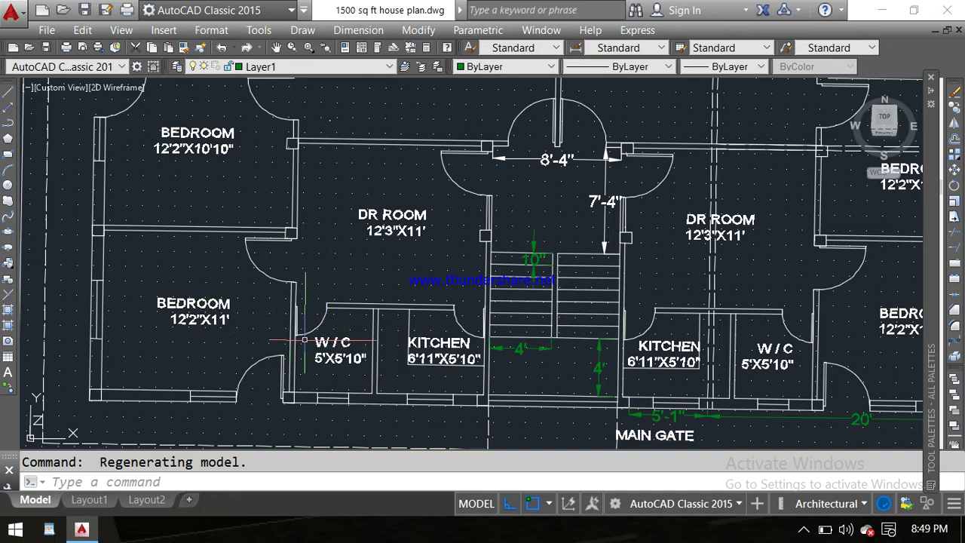
scroll(329, 356, up, 2)
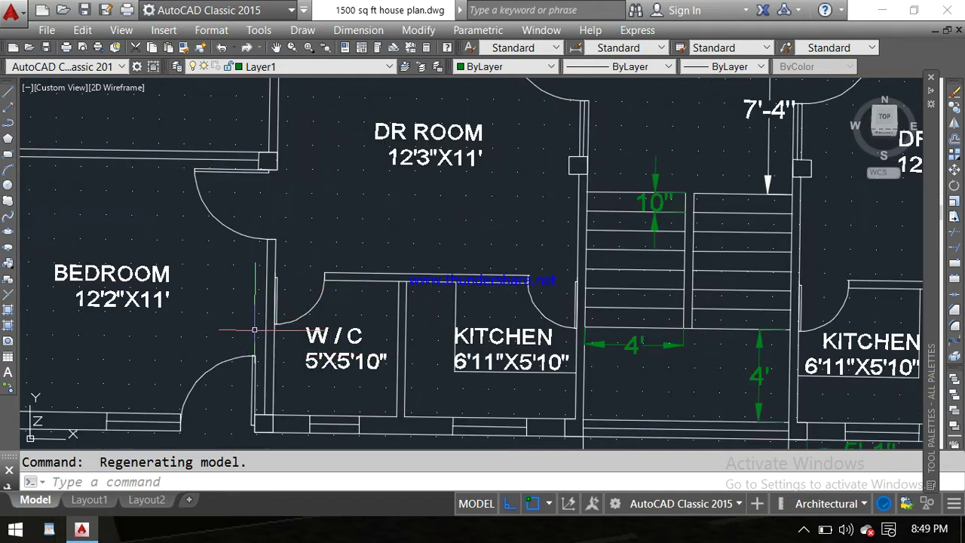
scroll(321, 370, up, 2)
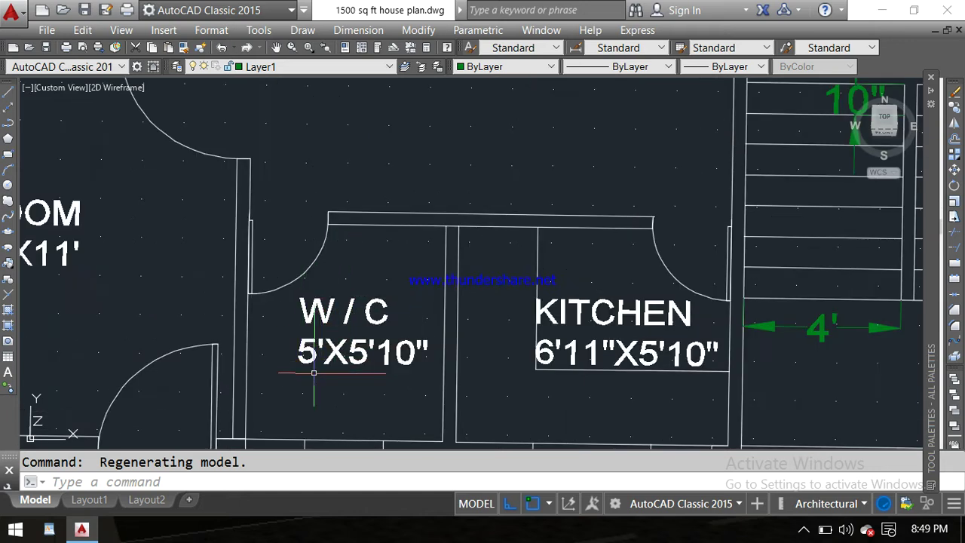
scroll(367, 325, down, 2)
Zoom around the lower-left bedroom door, then pan to show both wings, main gate and road.
scroll(385, 323, down, 2)
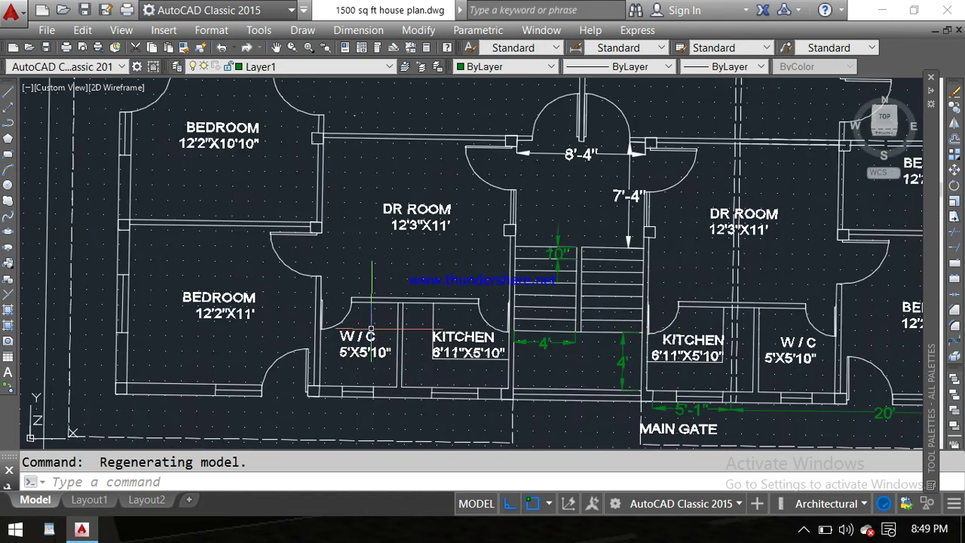
middle_drag(373, 314, 431, 340)
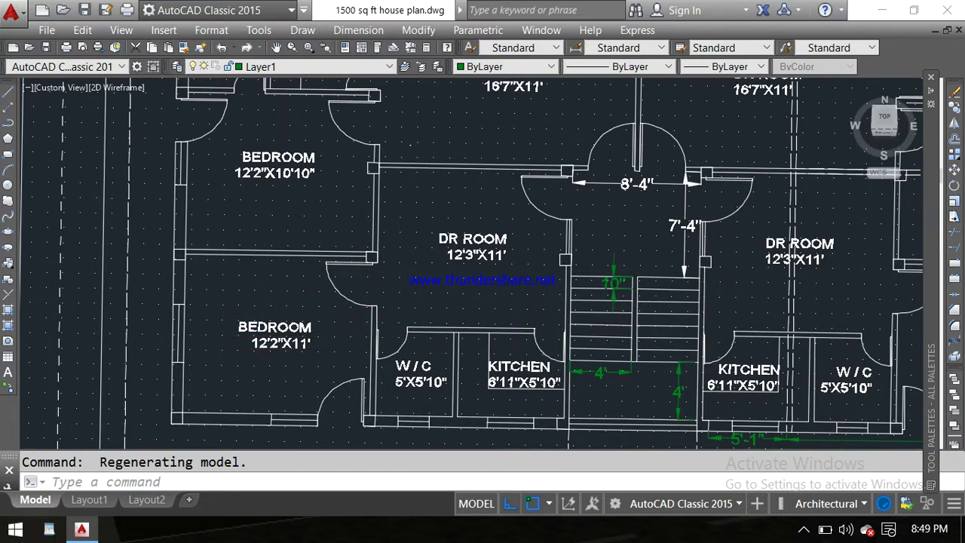
scroll(264, 348, up, 2)
scroll(287, 297, up, 2)
mouse_move(286, 297)
middle_down()
mouse_move(291, 280)
mouse_move(318, 293)
middle_up()
scroll(294, 286, down, 4)
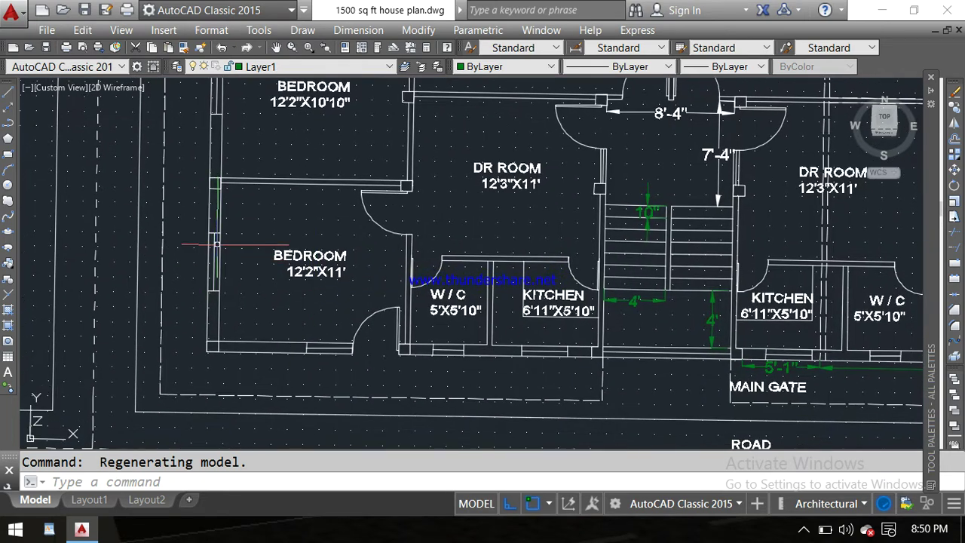
scroll(216, 245, up, 2)
scroll(233, 274, down, 2)
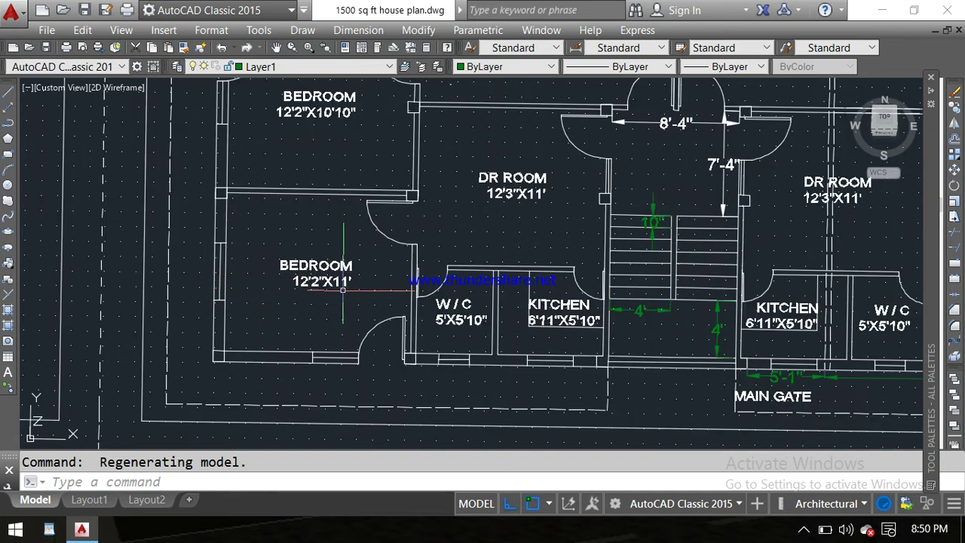
middle_drag(352, 292, 360, 251)
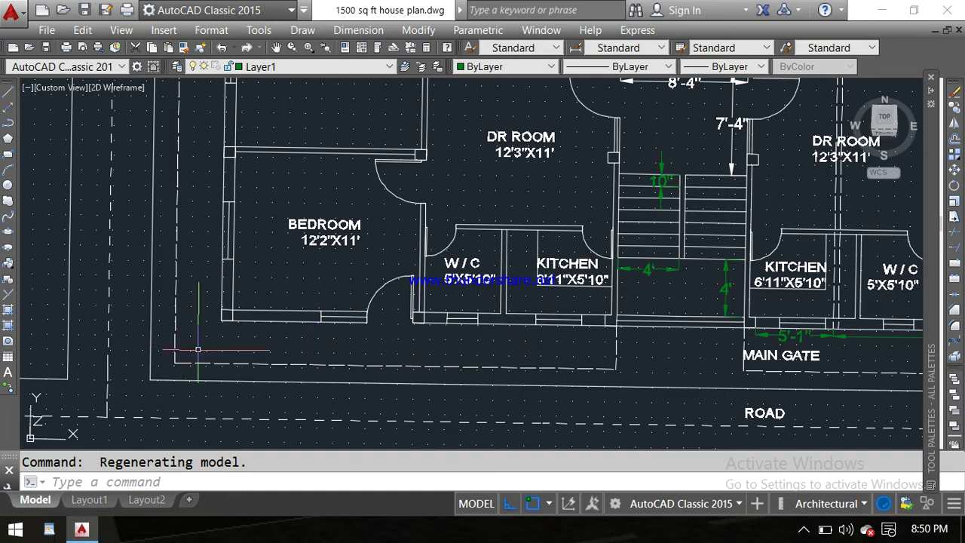
Zoom out to the whole plan, including the upper bedroom and entrance doors.
scroll(389, 321, up, 2)
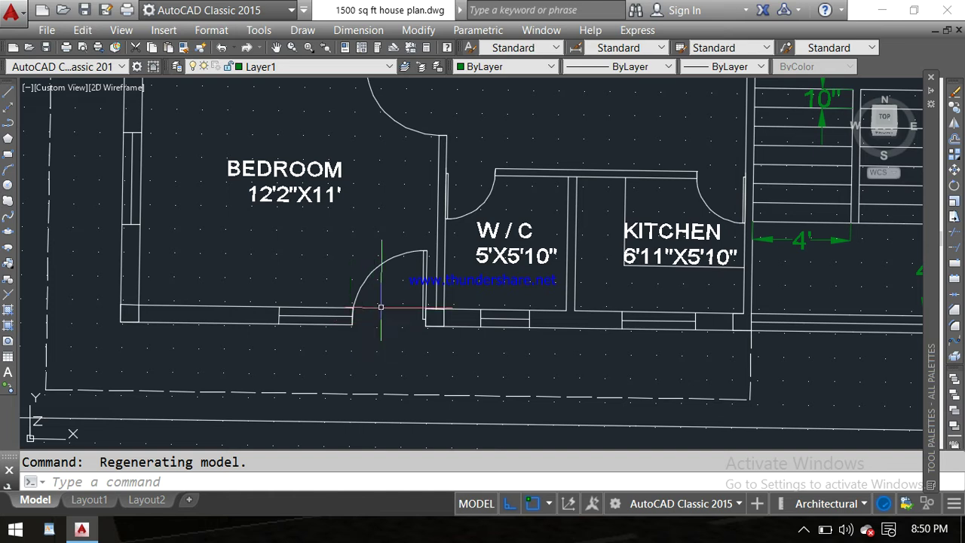
scroll(298, 330, down, 2)
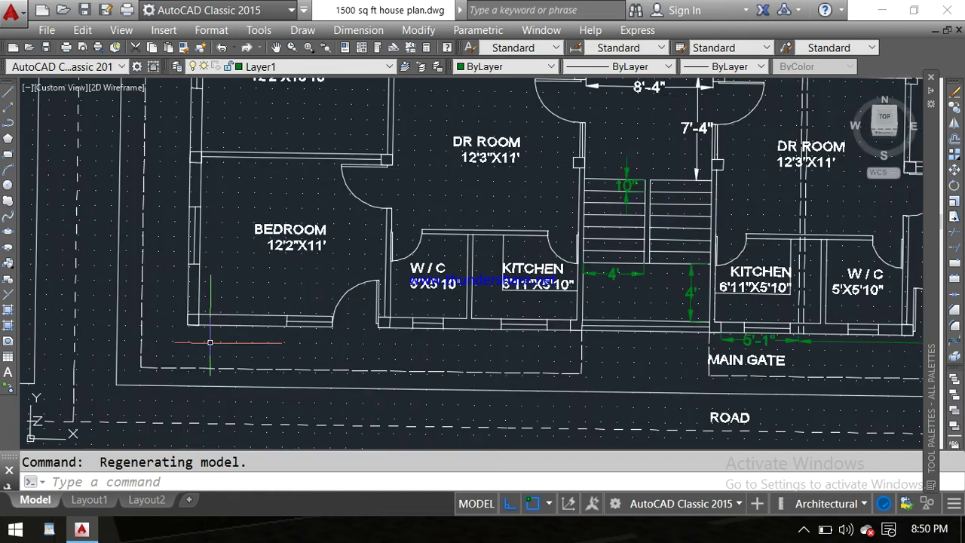
scroll(305, 317, up, 2)
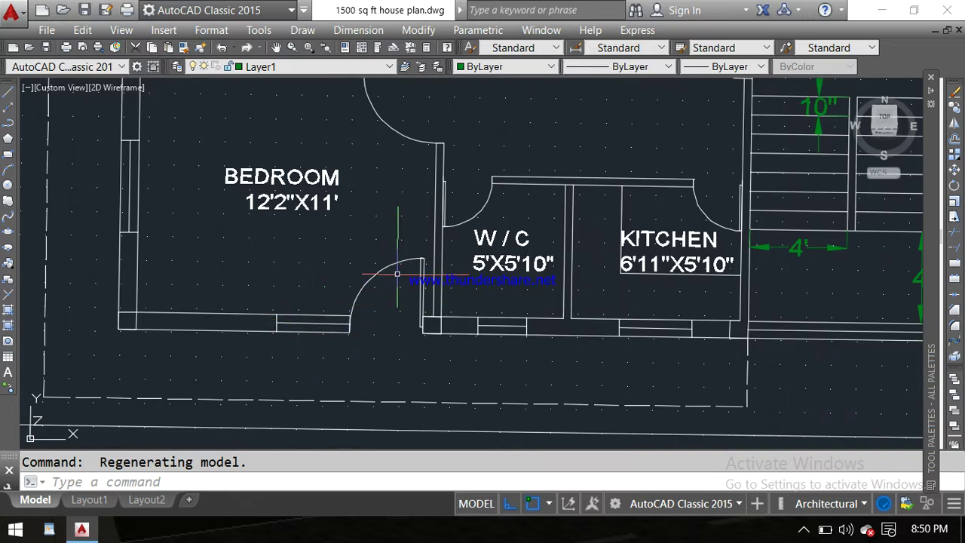
scroll(390, 291, down, 1)
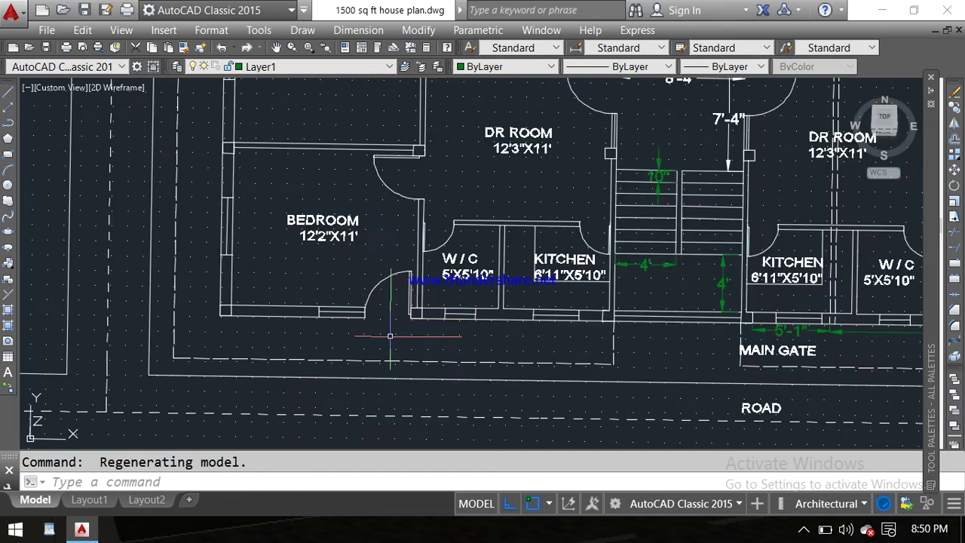
middle_drag(417, 325, 416, 404)
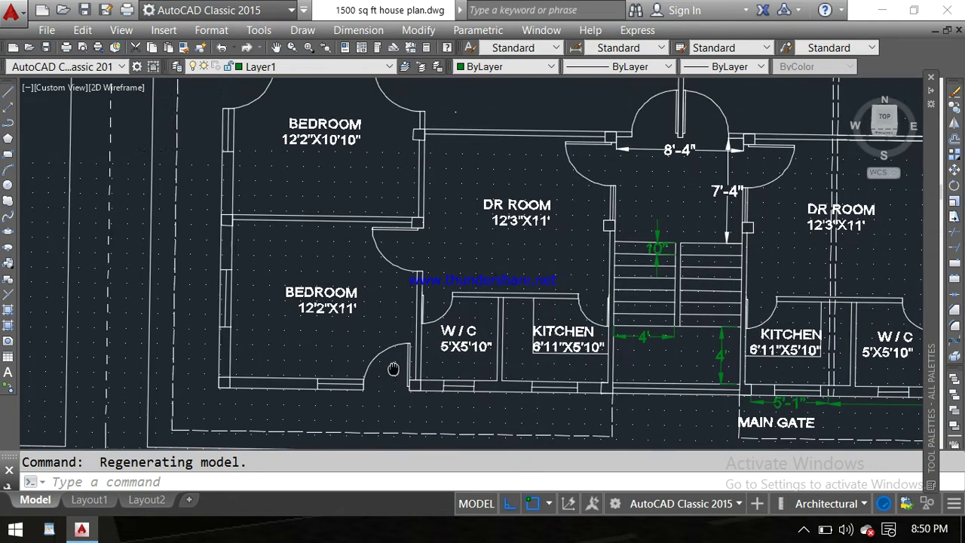
scroll(401, 307, down, 1)
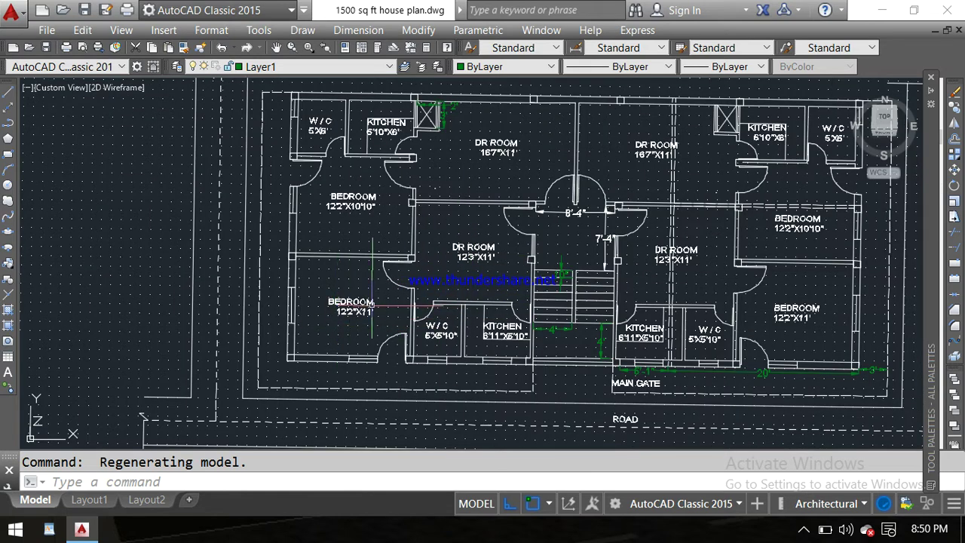
Pan from the stairs up to the 16'7"X11' DR ROOM and 6'10"X6' kitchen and zoom in.
scroll(351, 321, up, 1)
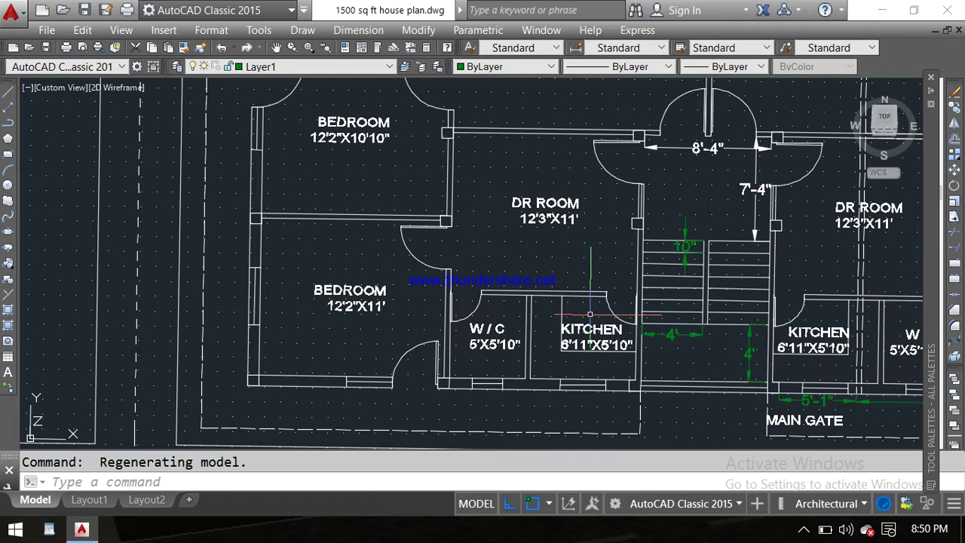
middle_drag(548, 216, 381, 316)
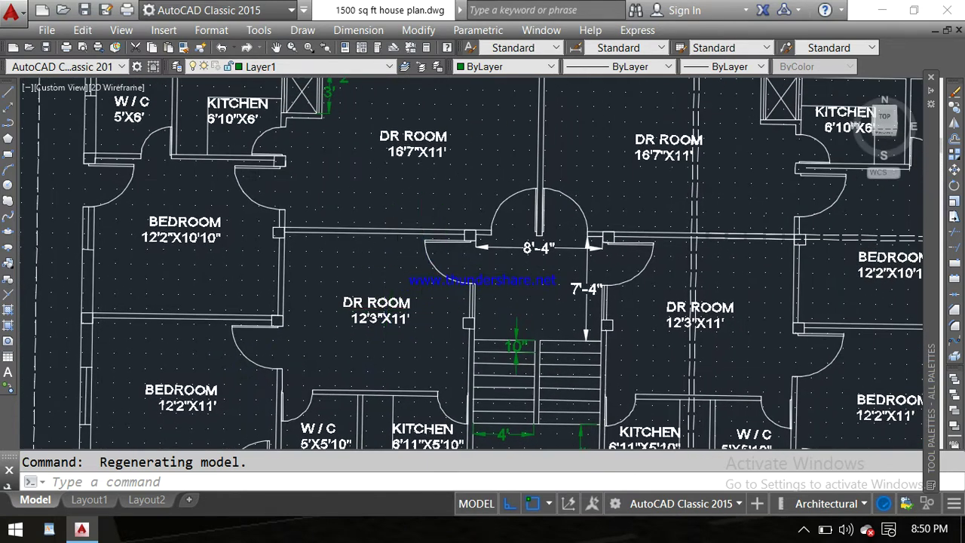
scroll(430, 268, down, 3)
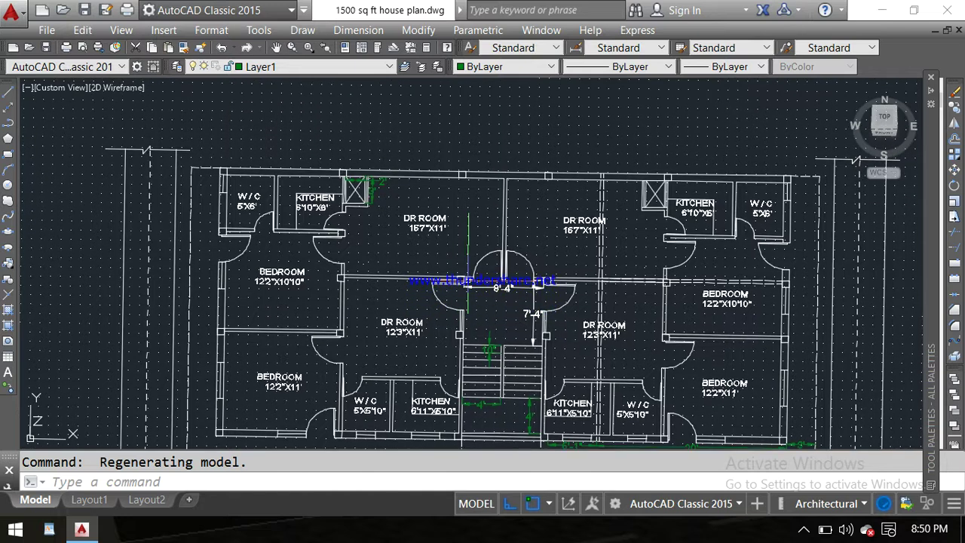
scroll(477, 284, up, 2)
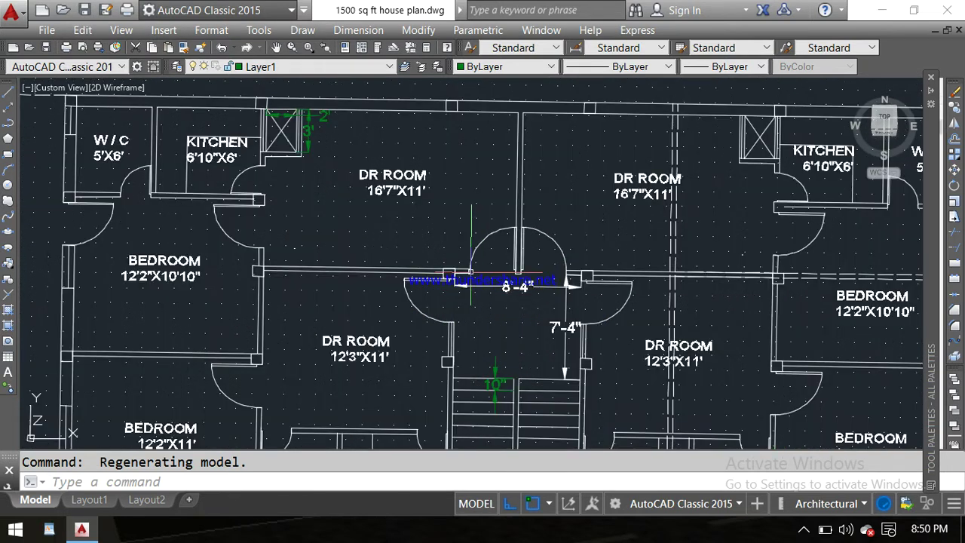
middle_drag(498, 199, 500, 233)
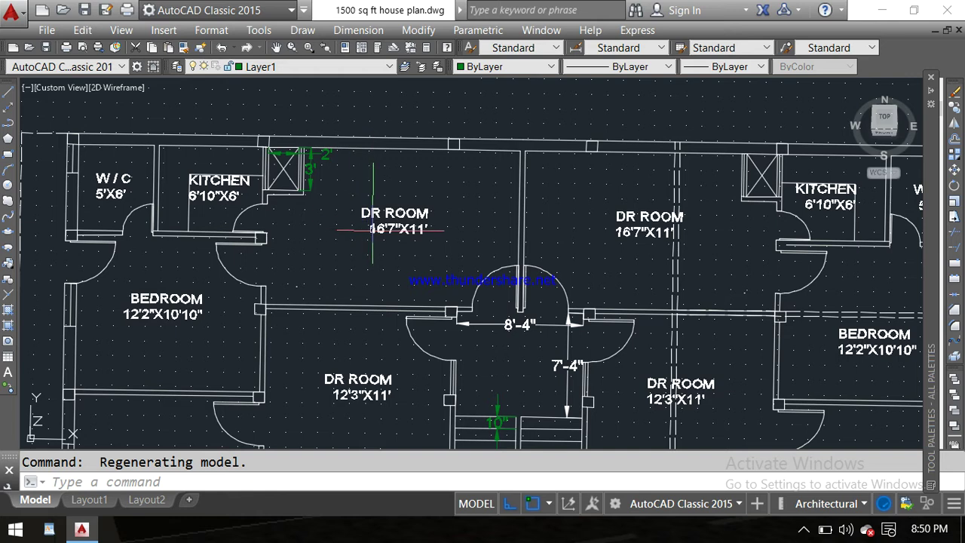
scroll(227, 186, up, 2)
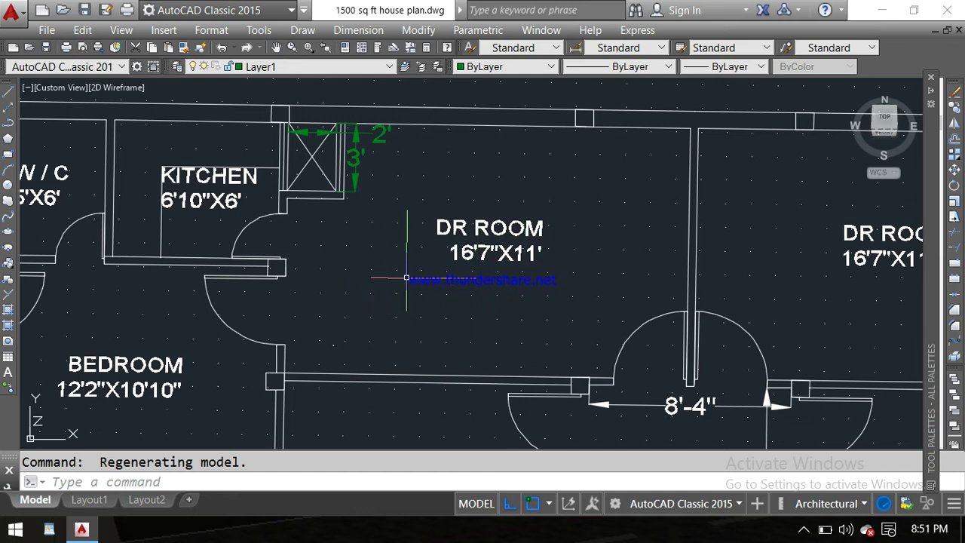
Zoom in and out on the upper-left kitchen's 2' by 3' boxed opening.
middle_drag(411, 278, 534, 297)
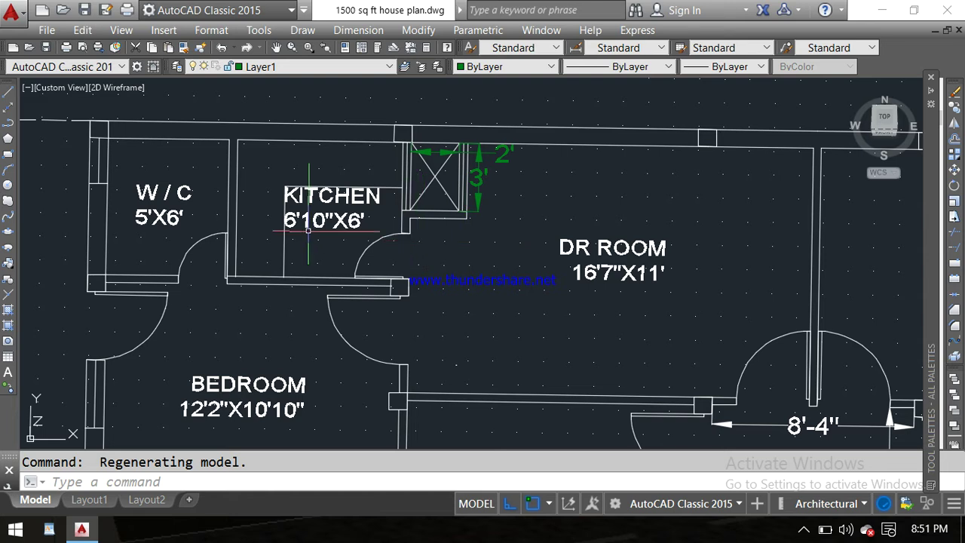
scroll(317, 213, up, 2)
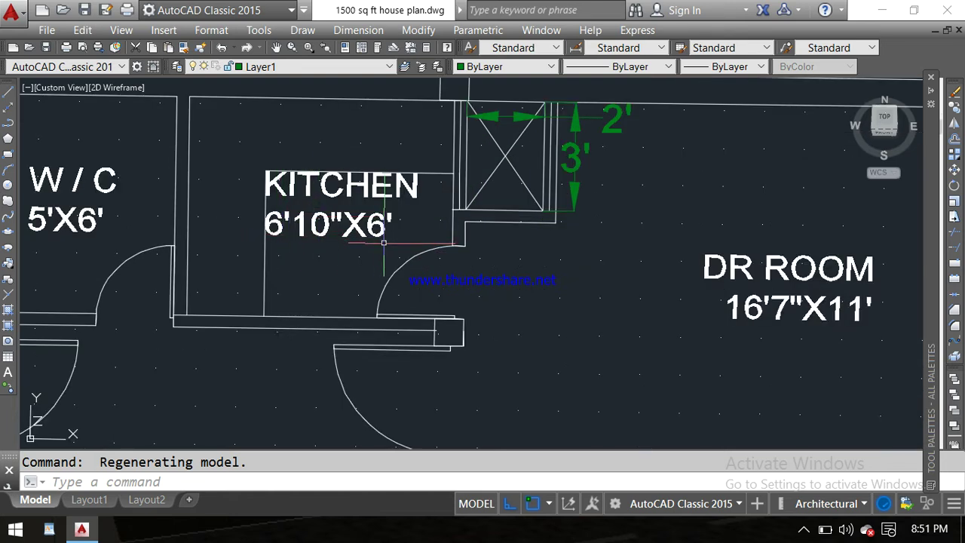
scroll(383, 242, down, 3)
scroll(317, 249, up, 1)
middle_drag(340, 264, 331, 296)
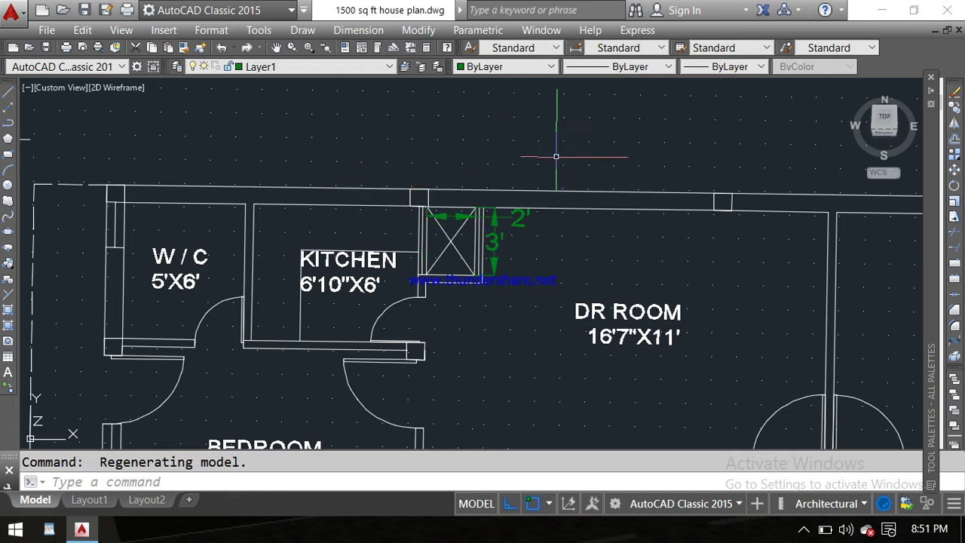
scroll(374, 191, down, 2)
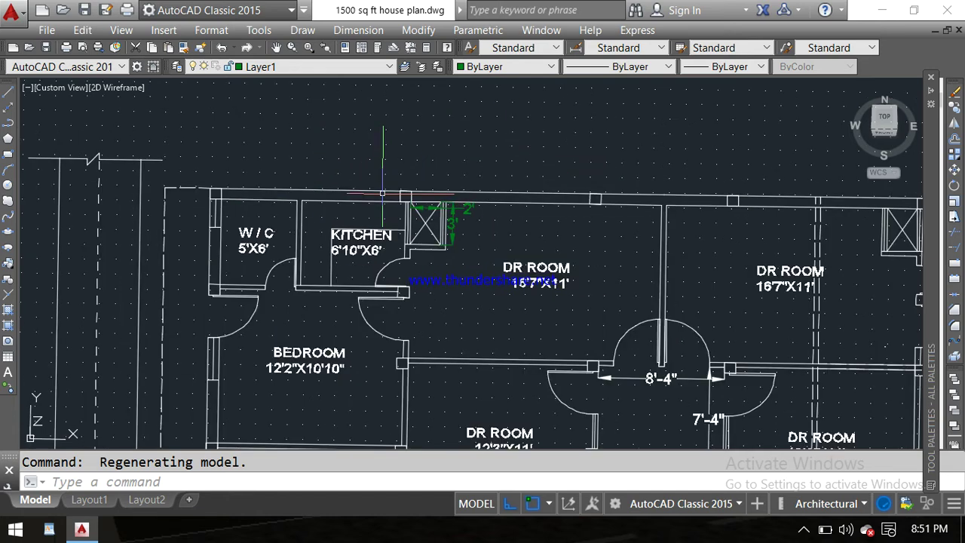
scroll(430, 210, up, 4)
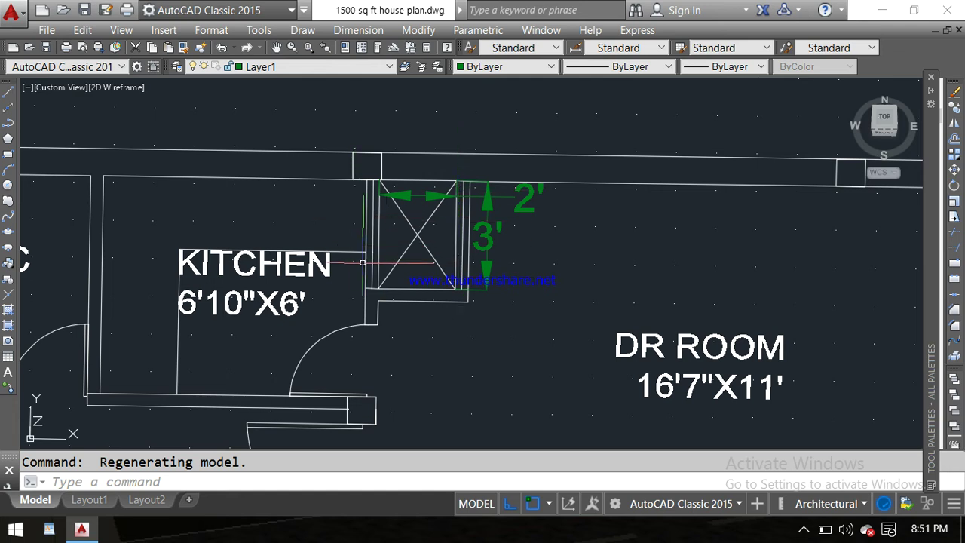
scroll(399, 250, down, 1)
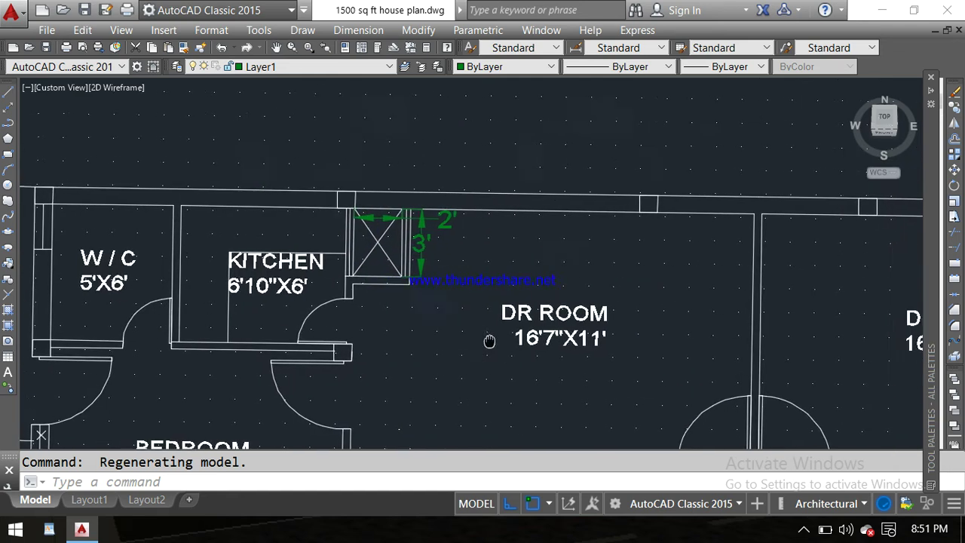
Pan past the second DR ROOM and centre the upper-left 12'2"X10'10" bedroom.
middle_drag(527, 332, 461, 331)
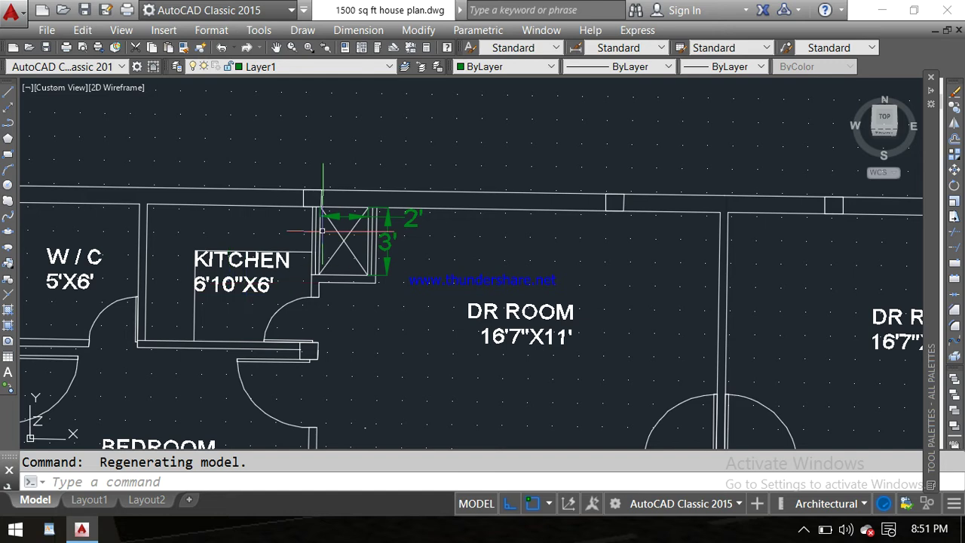
scroll(335, 221, down, 2)
middle_drag(345, 221, 388, 201)
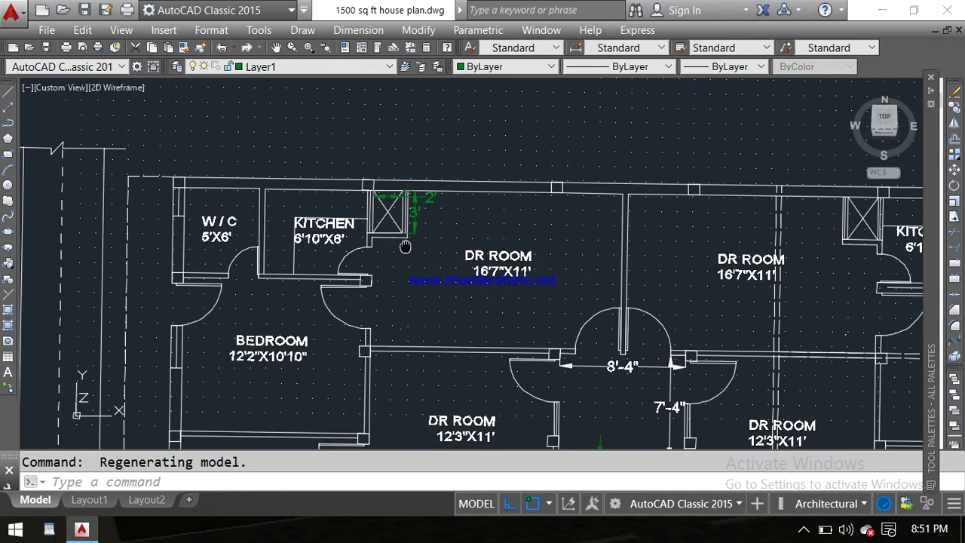
middle_drag(401, 268, 413, 259)
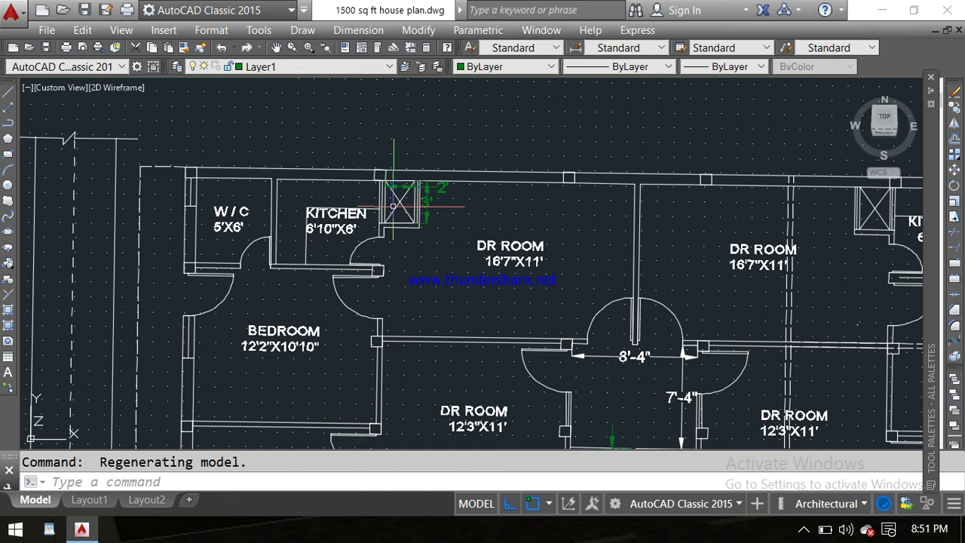
scroll(393, 205, up, 2)
scroll(357, 201, down, 5)
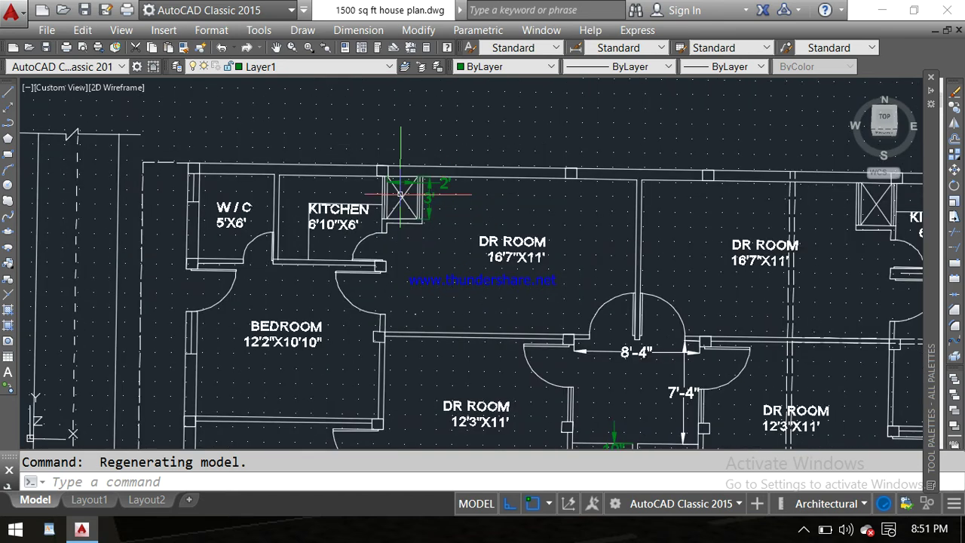
middle_drag(370, 307, 406, 264)
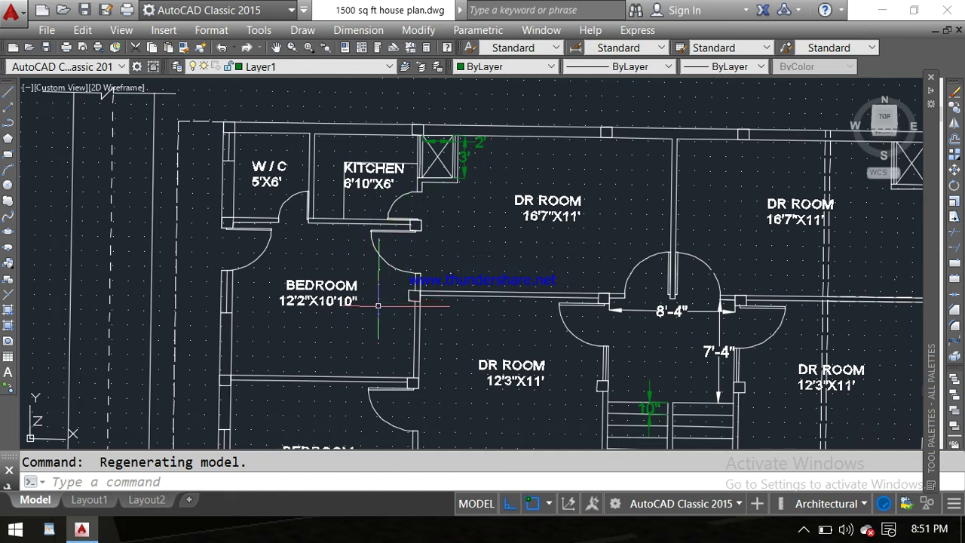
Zoom in and out on the 5'X6' W/C and kitchen.
scroll(286, 293, up, 3)
scroll(288, 299, up, 2)
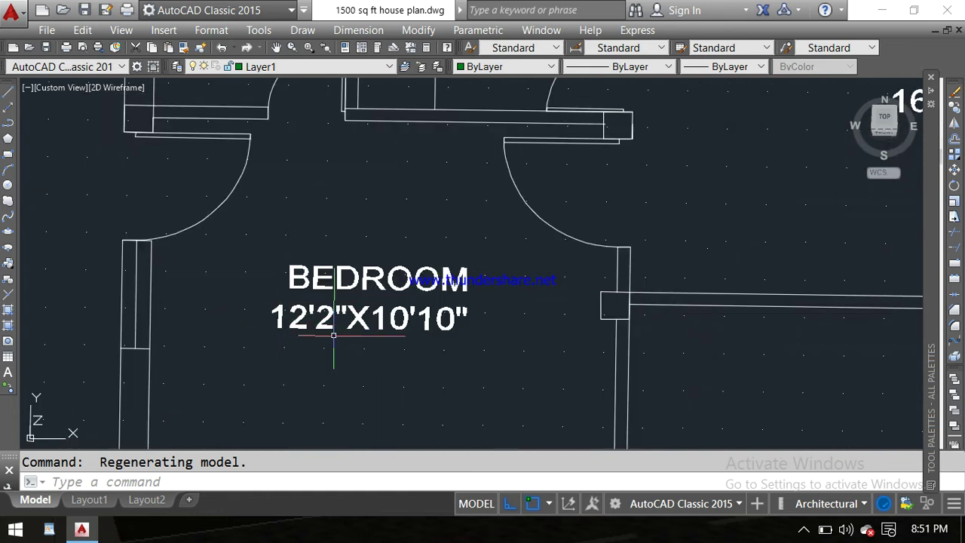
scroll(333, 335, down, 2)
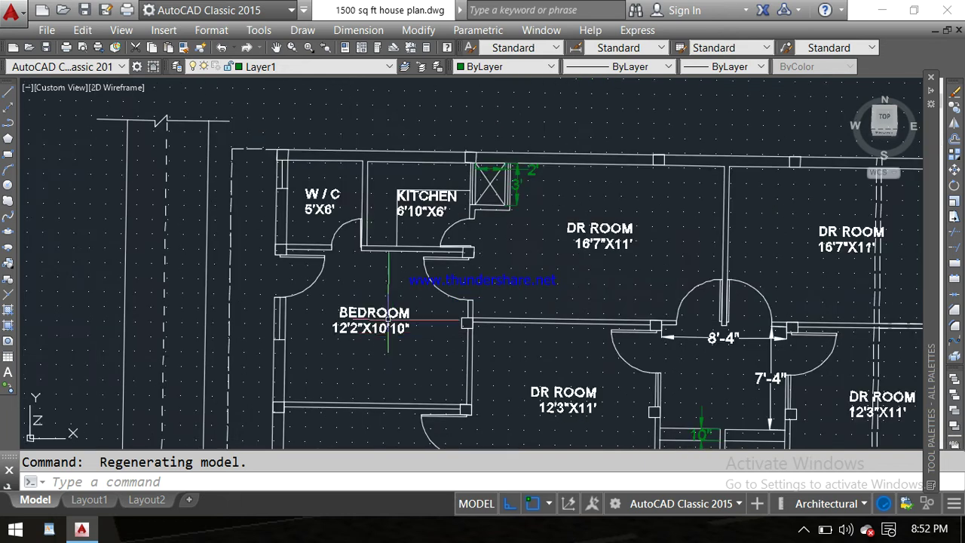
scroll(395, 333, down, 2)
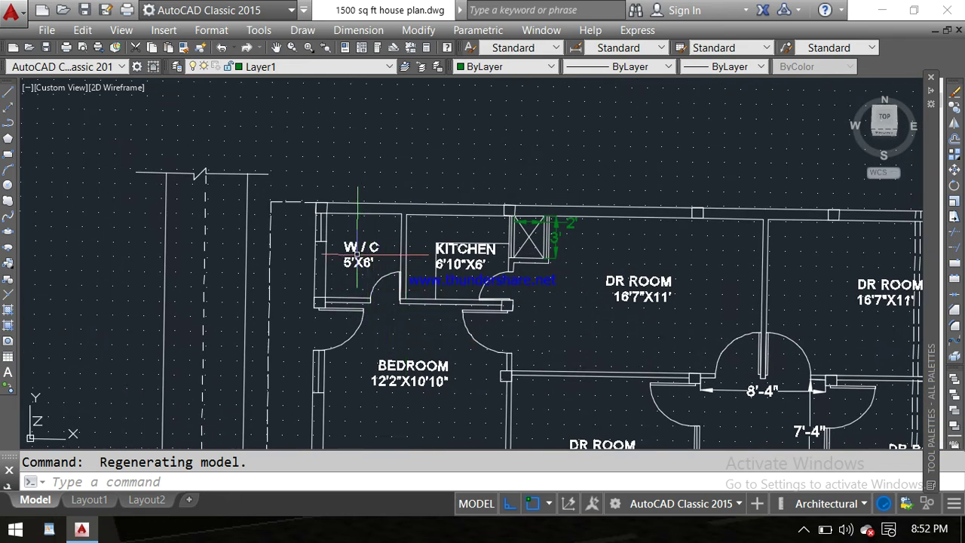
scroll(358, 255, up, 2)
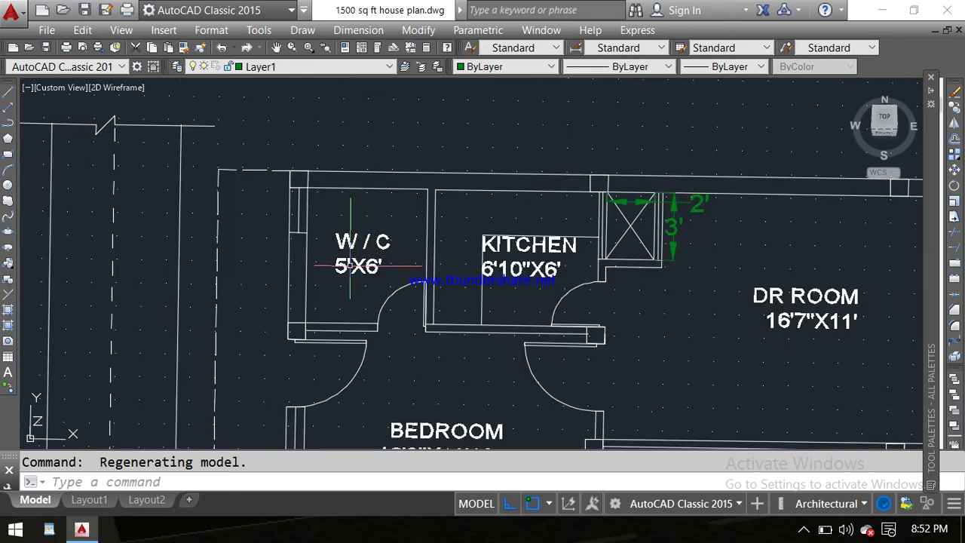
scroll(349, 266, up, 2)
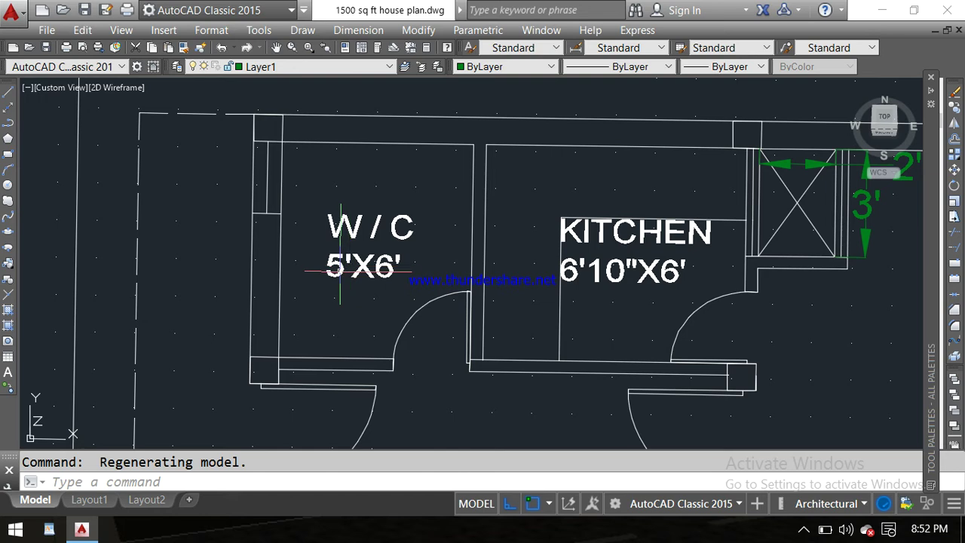
scroll(340, 271, up, 2)
scroll(340, 273, down, 2)
scroll(339, 273, down, 2)
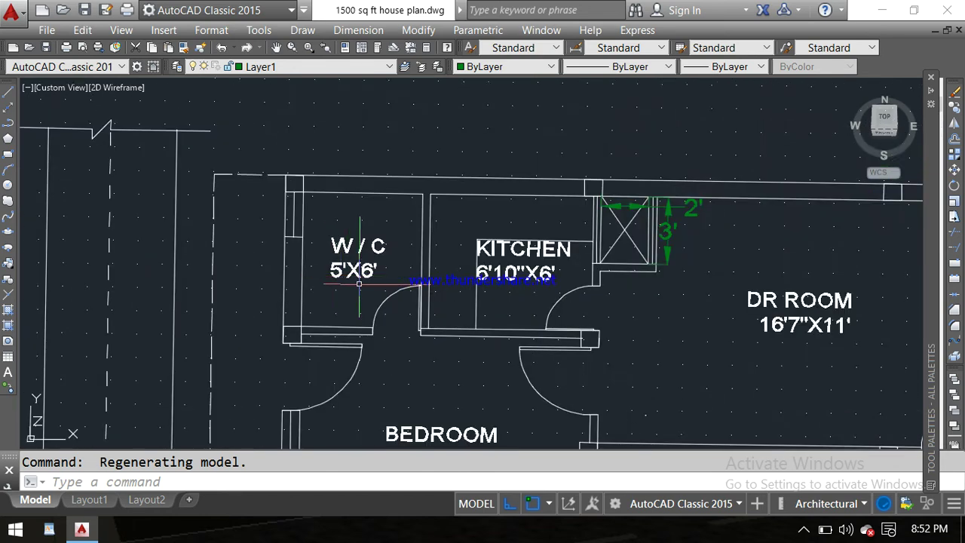
Pan over the kitchen, DR room and lower bedroom, then zoom out to the whole plan and road.
middle_drag(333, 220, 359, 206)
scroll(318, 197, up, 4)
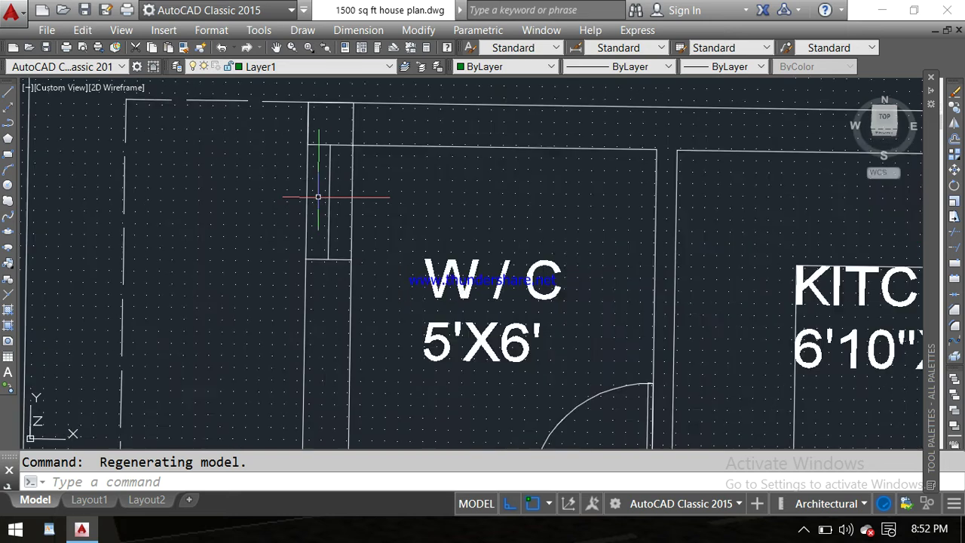
scroll(319, 196, down, 4)
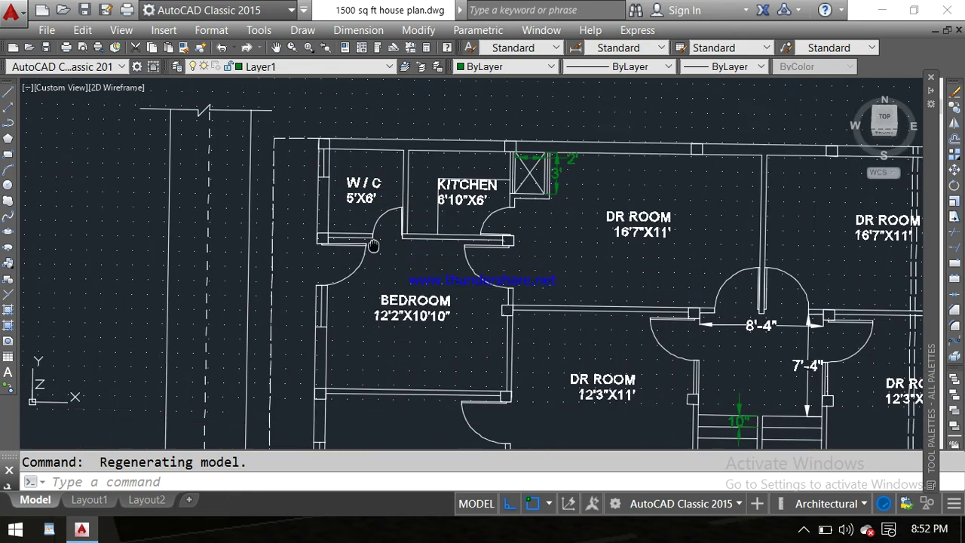
mouse_move(372, 280)
middle_down()
mouse_move(375, 226)
mouse_move(354, 244)
mouse_move(374, 235)
middle_up()
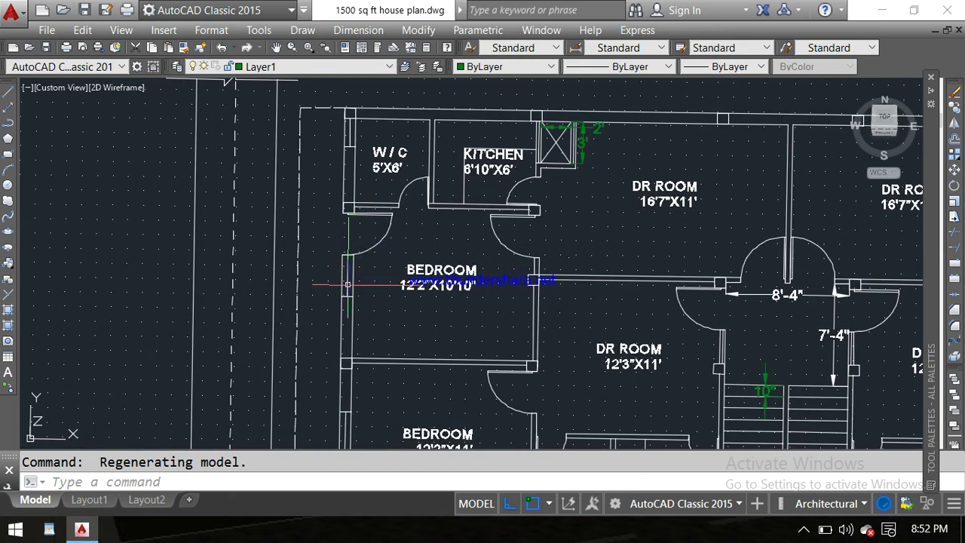
scroll(347, 283, up, 2)
scroll(355, 283, down, 2)
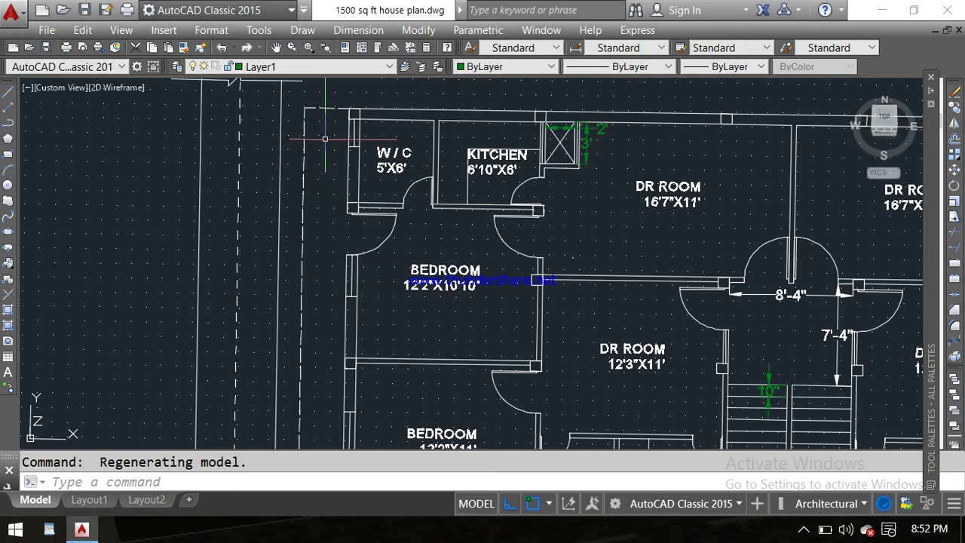
scroll(325, 139, down, 2)
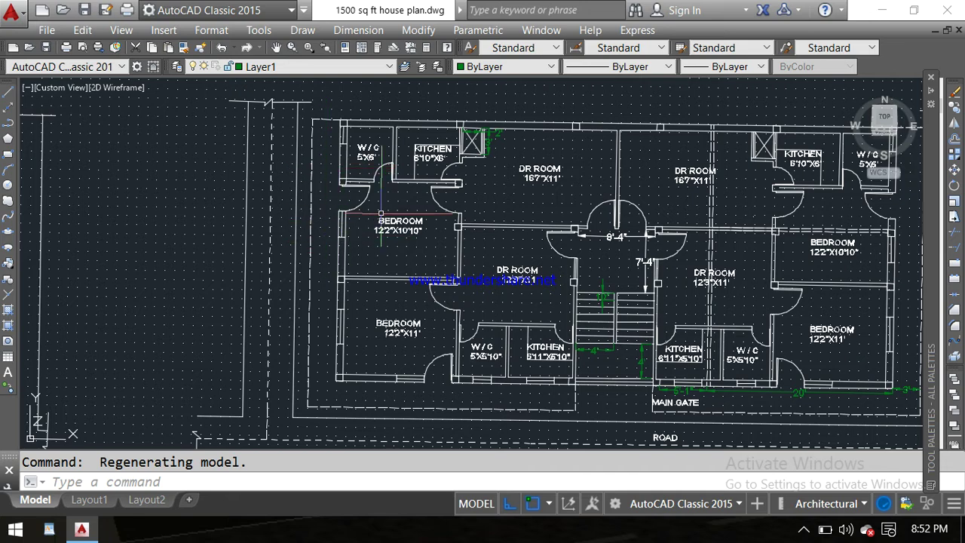
Pan the plan left and up until the ROAD label and FIRST FLOOR PLAN title show.
middle_drag(480, 206, 258, 208)
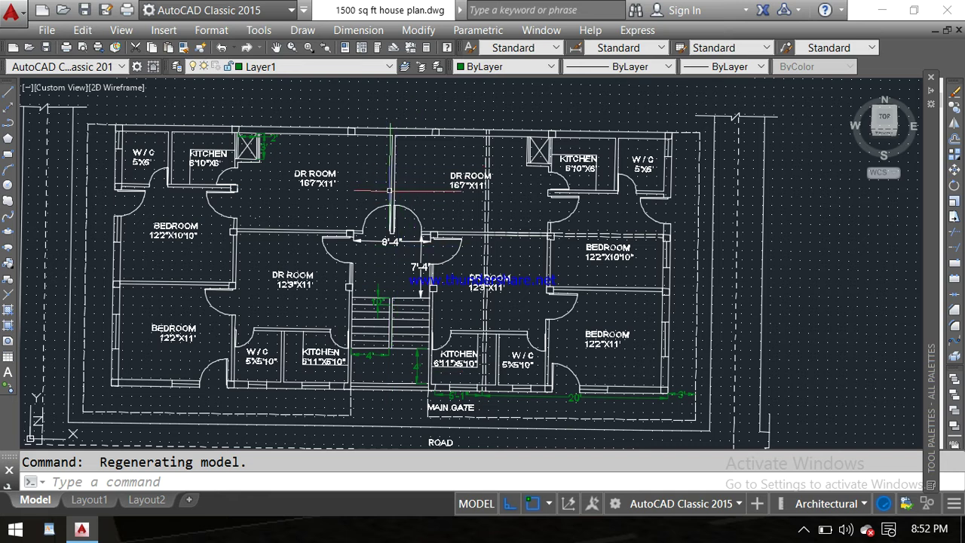
scroll(390, 190, up, 2)
scroll(528, 225, down, 2)
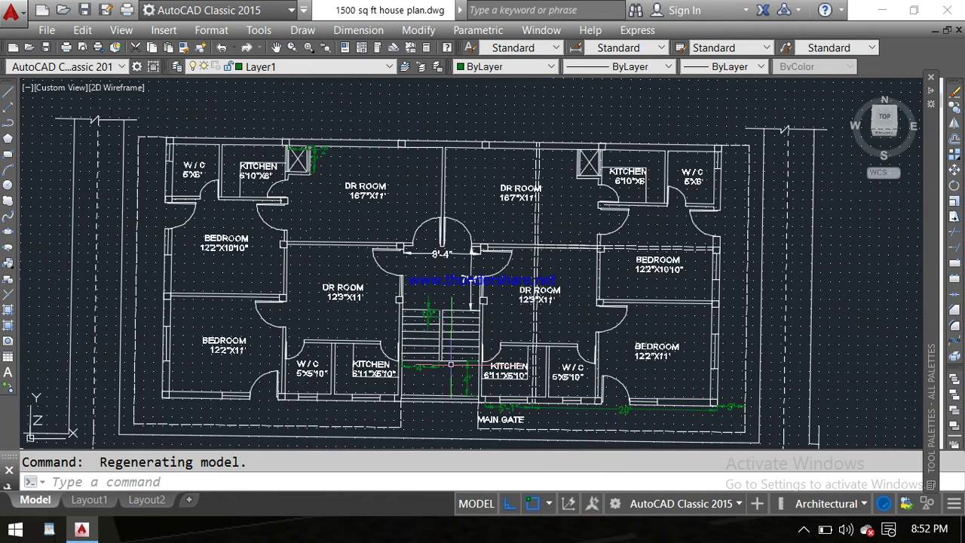
middle_drag(445, 377, 443, 335)
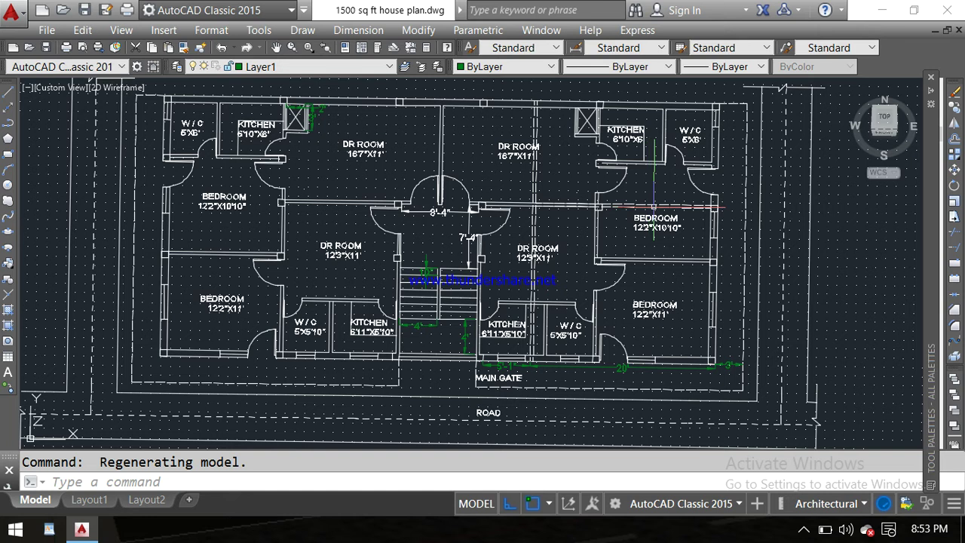
middle_drag(626, 226, 611, 200)
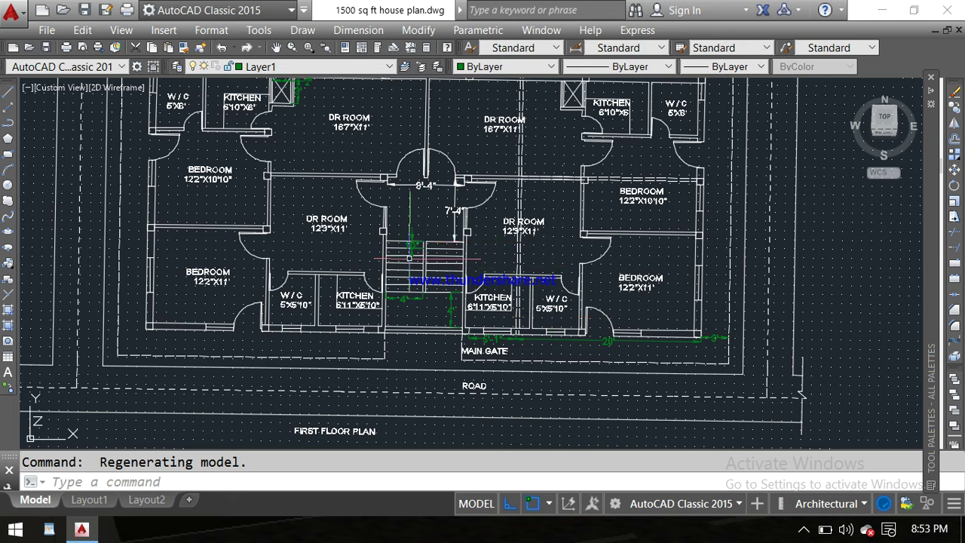
scroll(410, 258, up, 2)
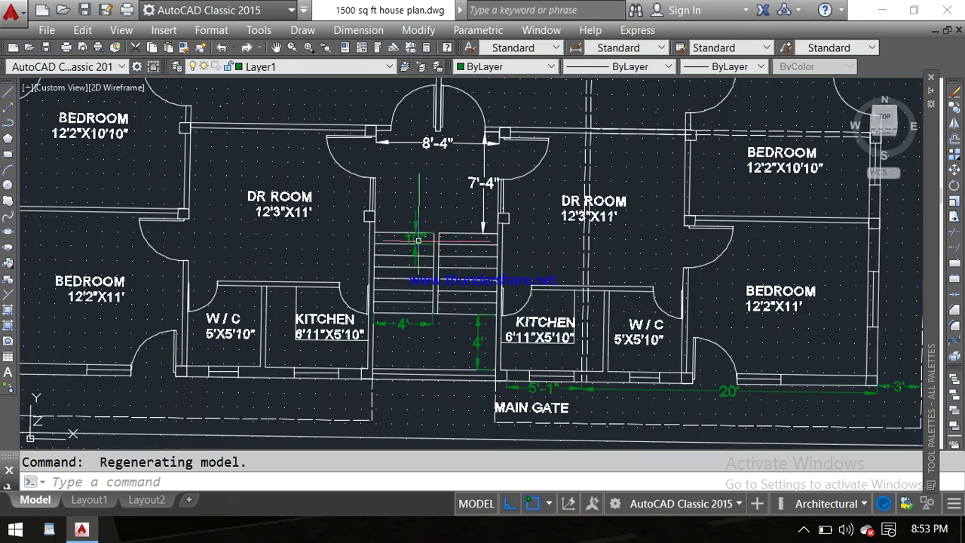
scroll(418, 239, down, 2)
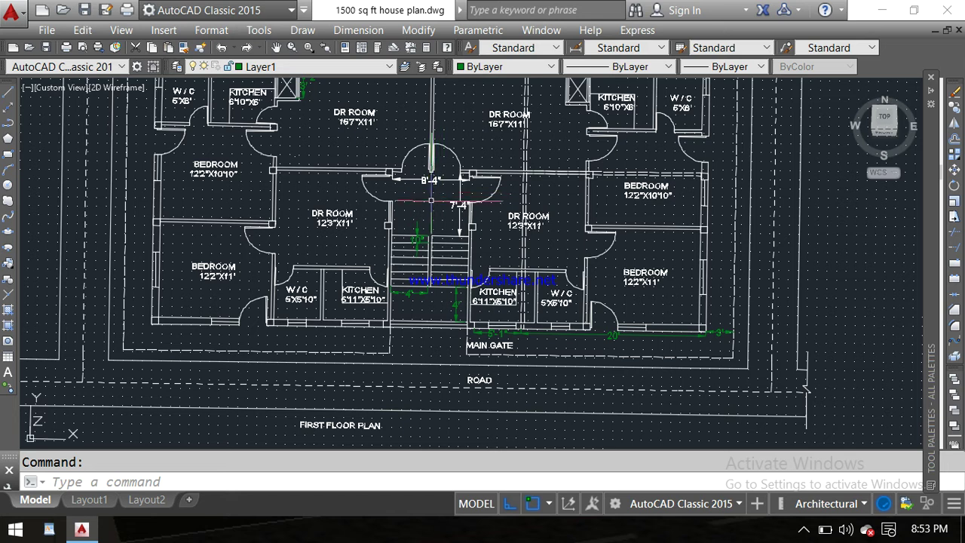
Zoom out and recentre the view so the whole two-unit plan and road are visible.
scroll(422, 202, down, 2)
middle_drag(425, 209, 424, 240)
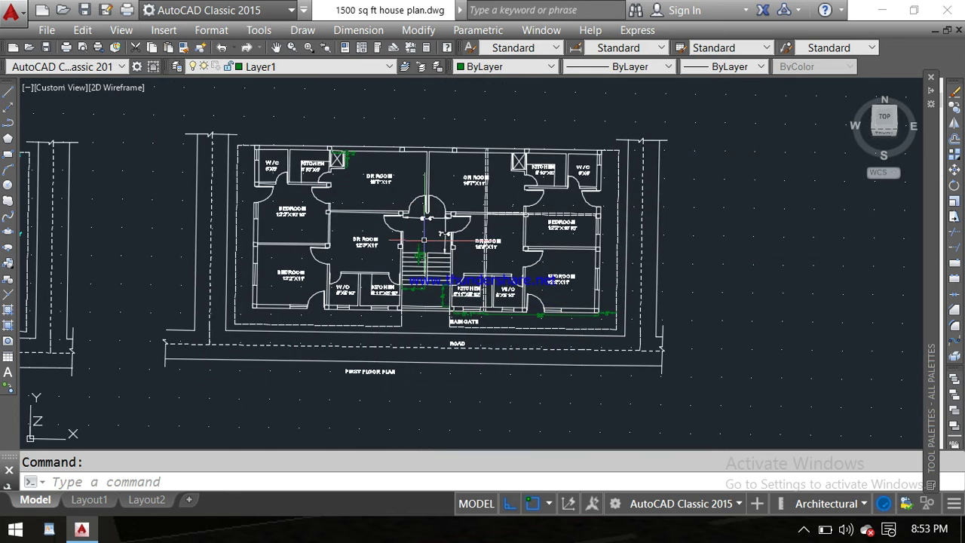
scroll(429, 236, up, 1)
scroll(416, 227, down, 1)
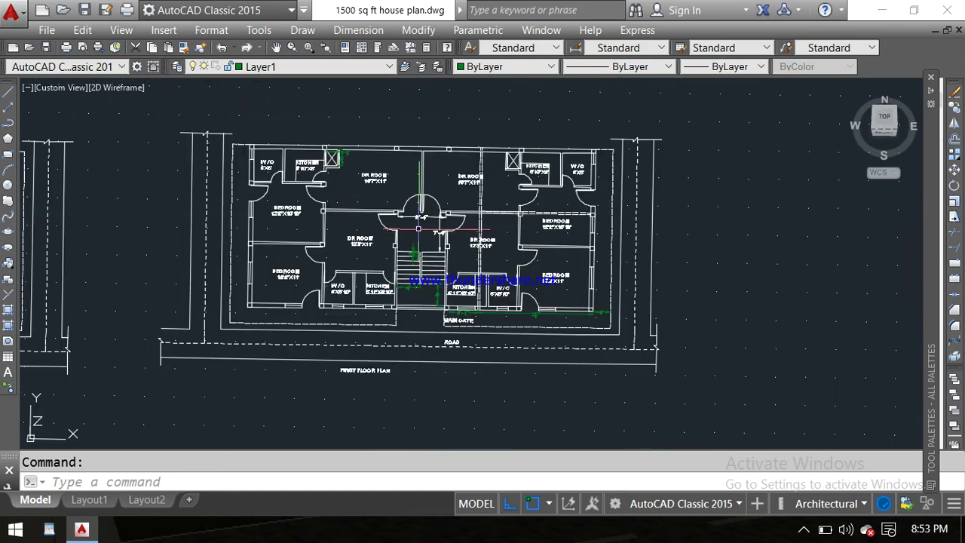
scroll(393, 224, up, 2)
scroll(392, 225, down, 2)
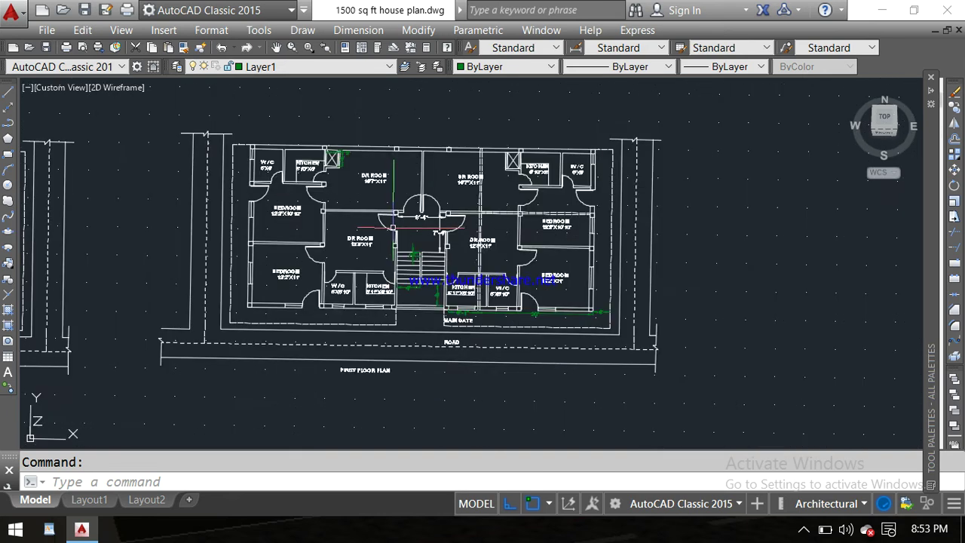
middle_drag(410, 228, 431, 218)
scroll(430, 217, up, 2)
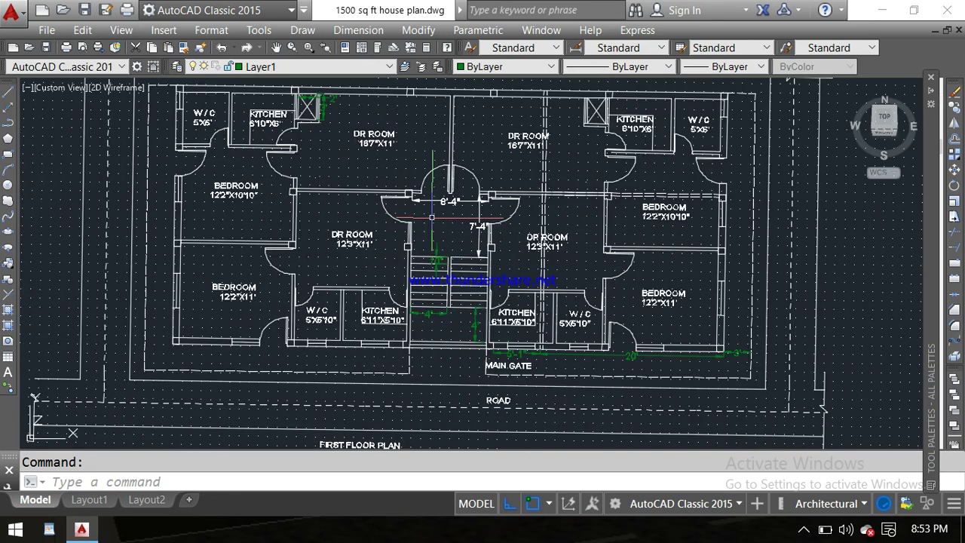
scroll(432, 217, down, 2)
scroll(432, 217, up, 2)
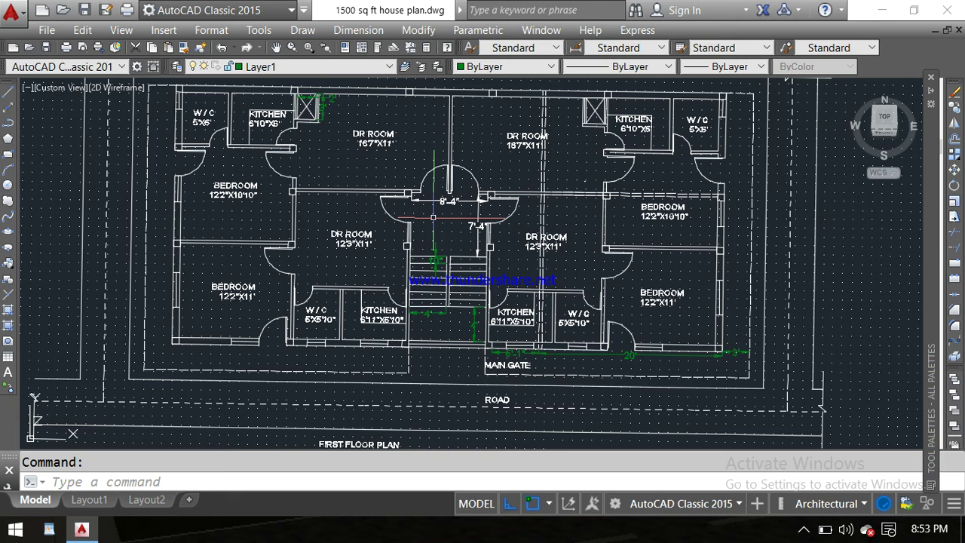
scroll(433, 217, down, 2)
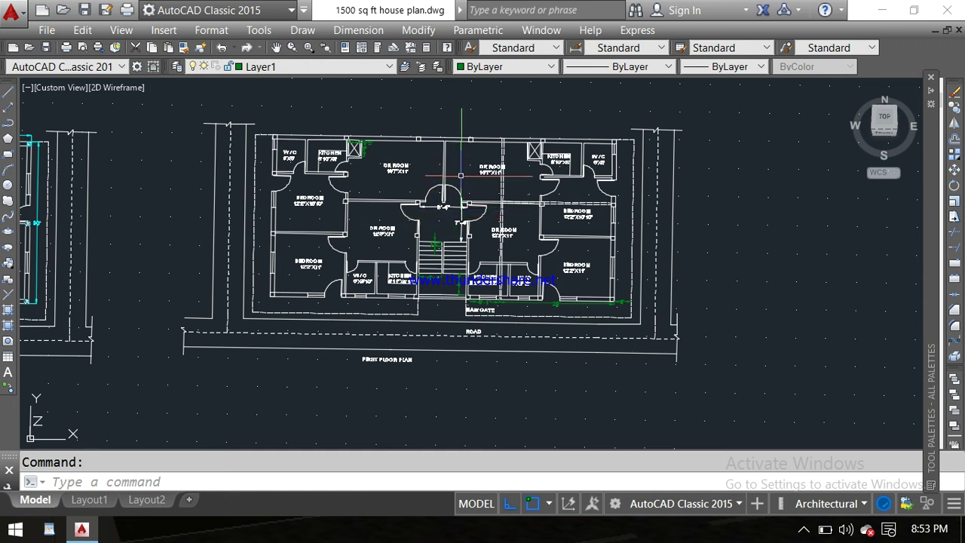
Frame the full floor plan in the drawing area, then bring up the screen recorder's stop options.
scroll(461, 176, up, 2)
scroll(461, 176, down, 2)
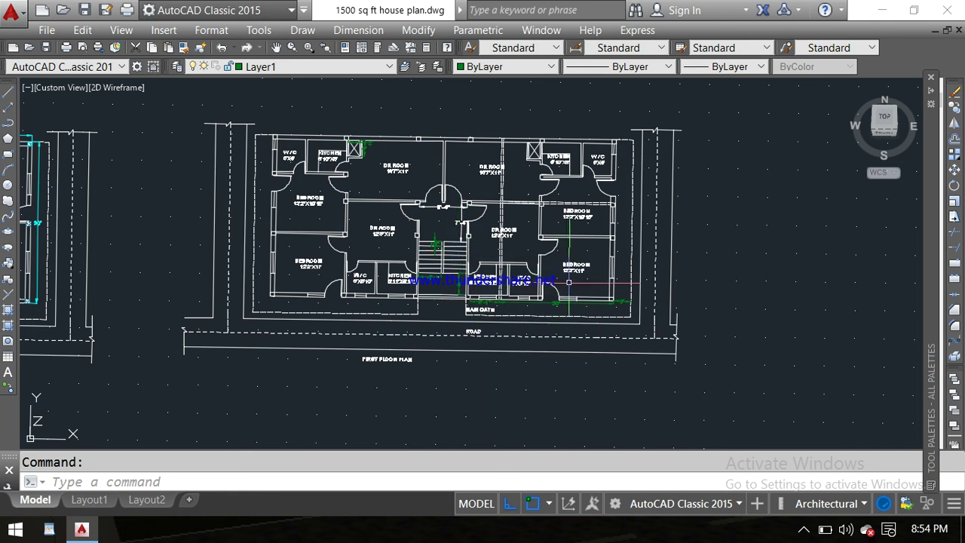
scroll(566, 227, up, 2)
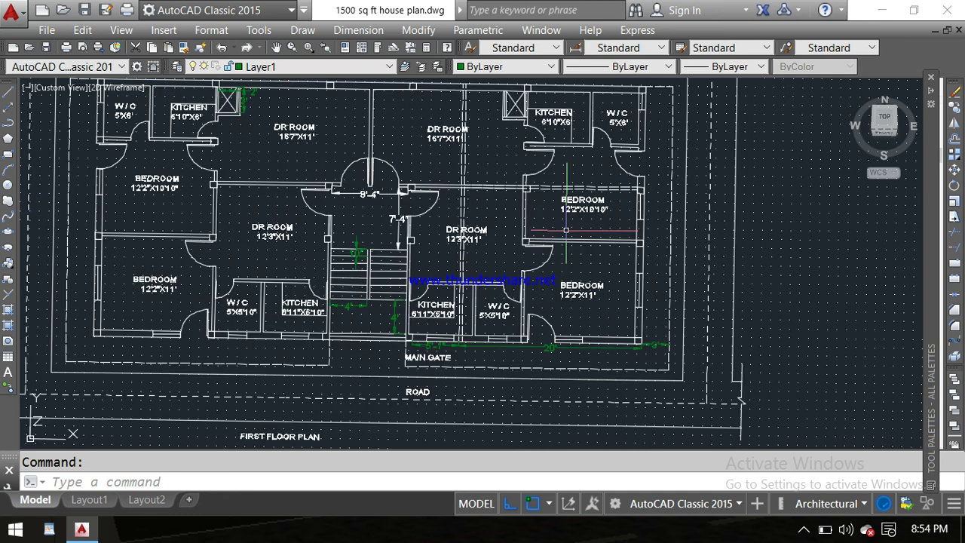
scroll(566, 230, down, 2)
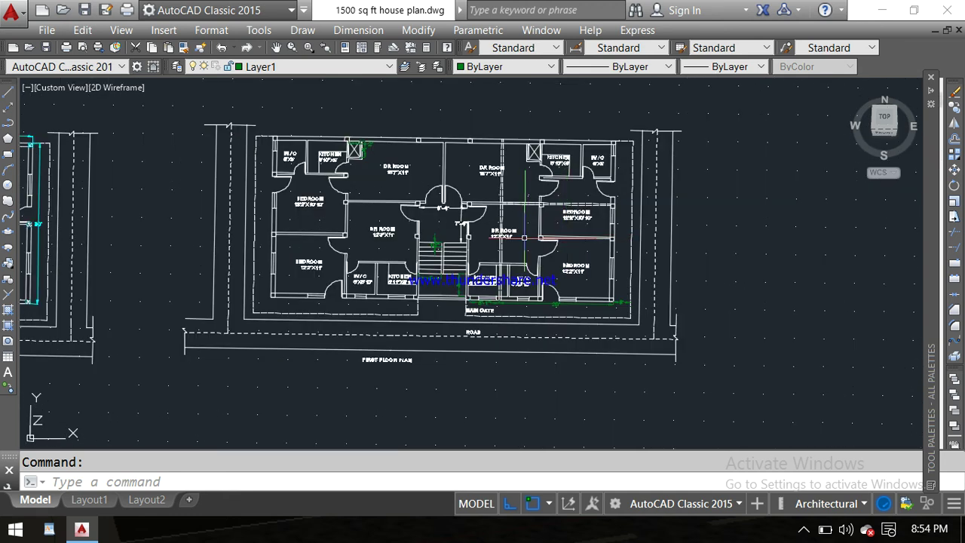
scroll(524, 237, up, 2)
scroll(543, 240, down, 1)
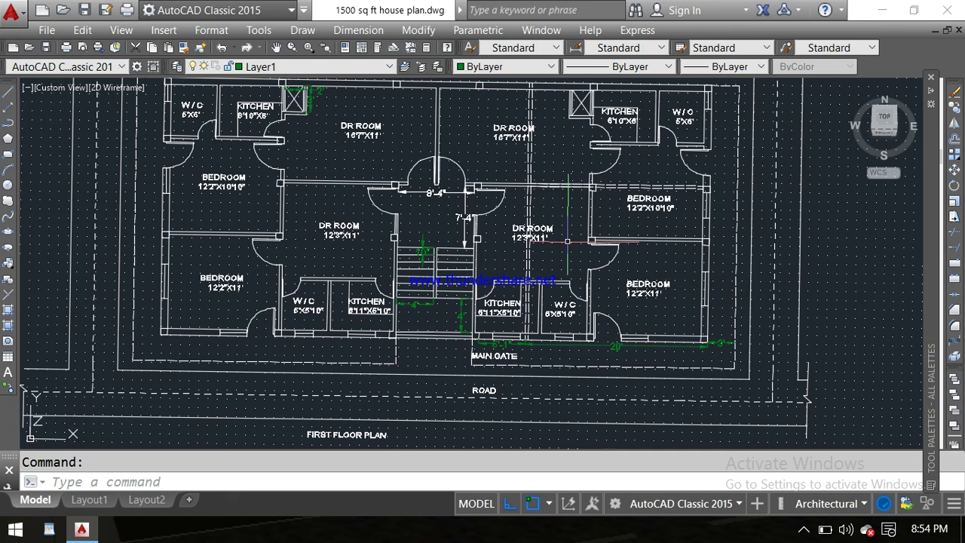
scroll(567, 242, down, 2)
middle_drag(565, 242, 506, 264)
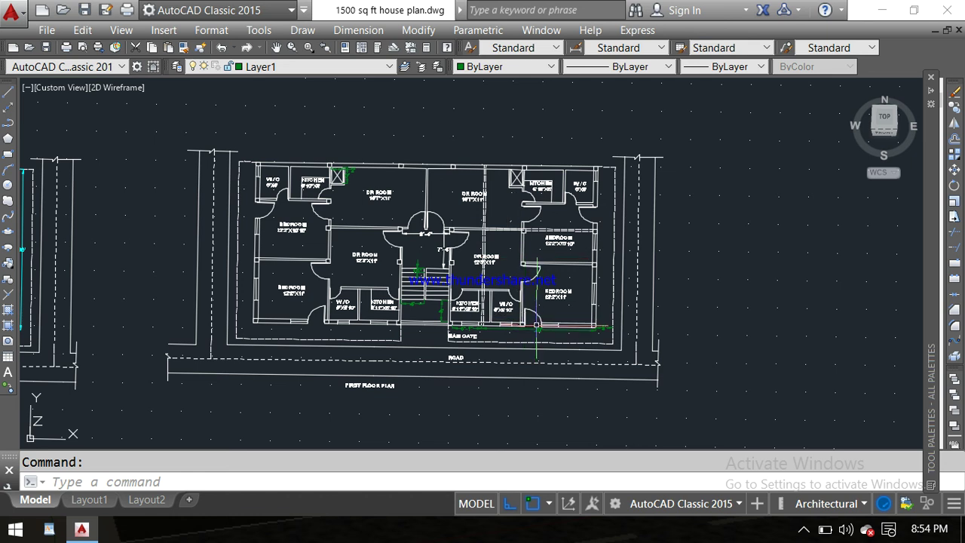
click(804, 529)
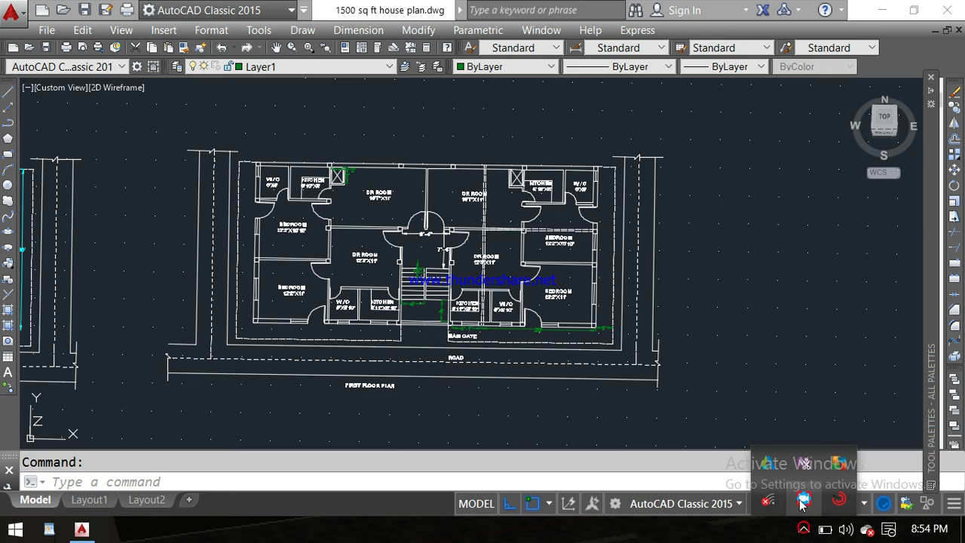
right_click(793, 502)
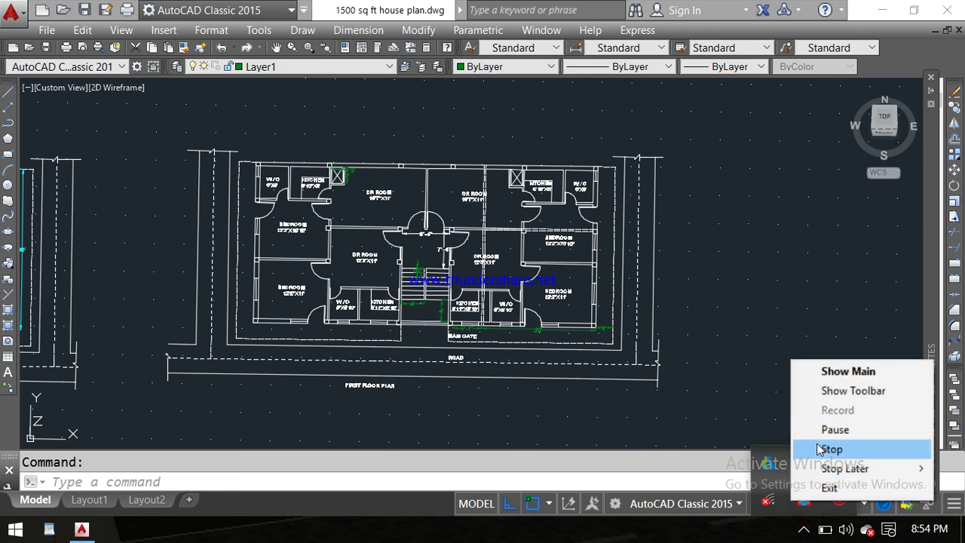